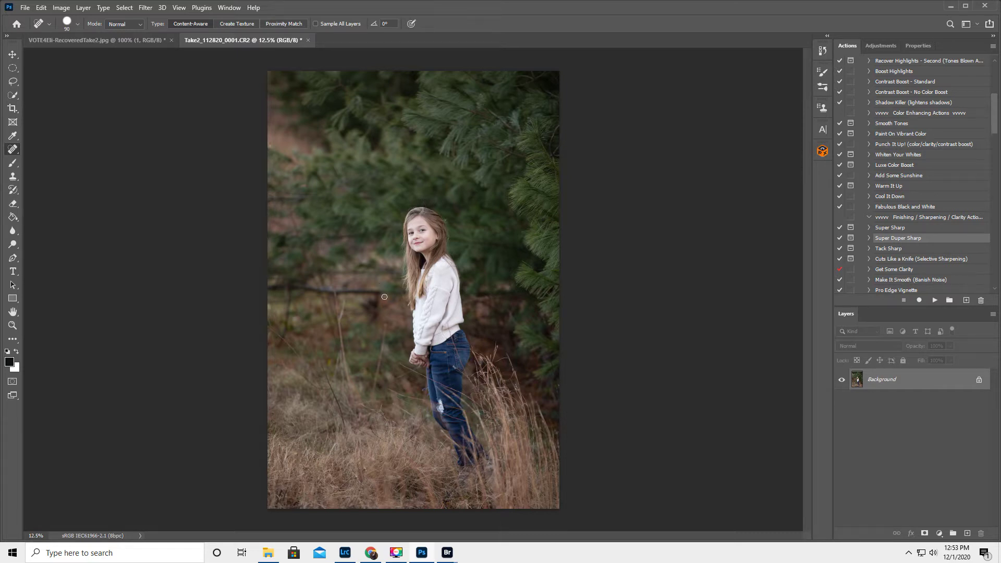
Select the girl with the Object Selection tool and open the selection in Select and Mask.
drag(380, 346, 365, 418)
drag(14, 95, 44, 100)
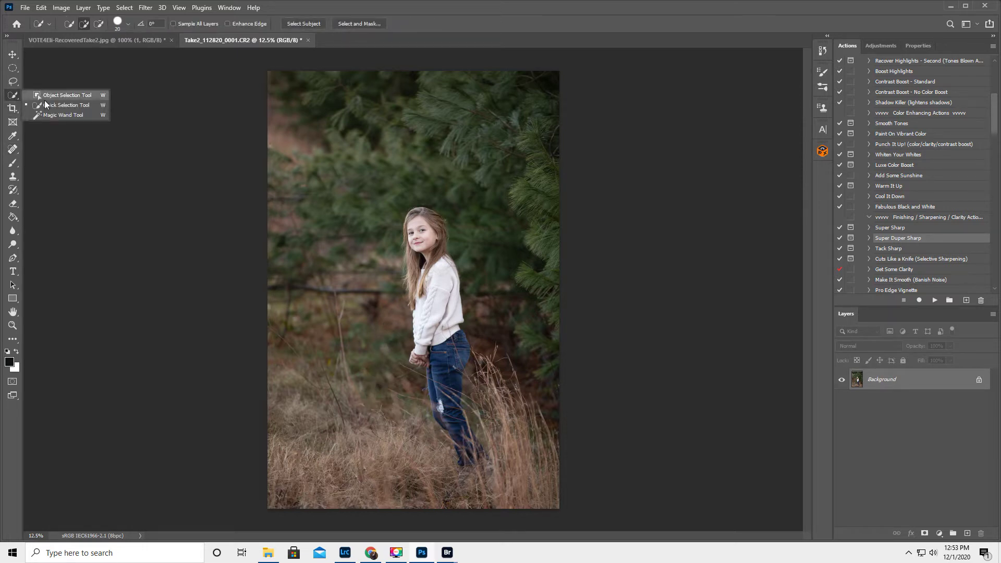
click(57, 93)
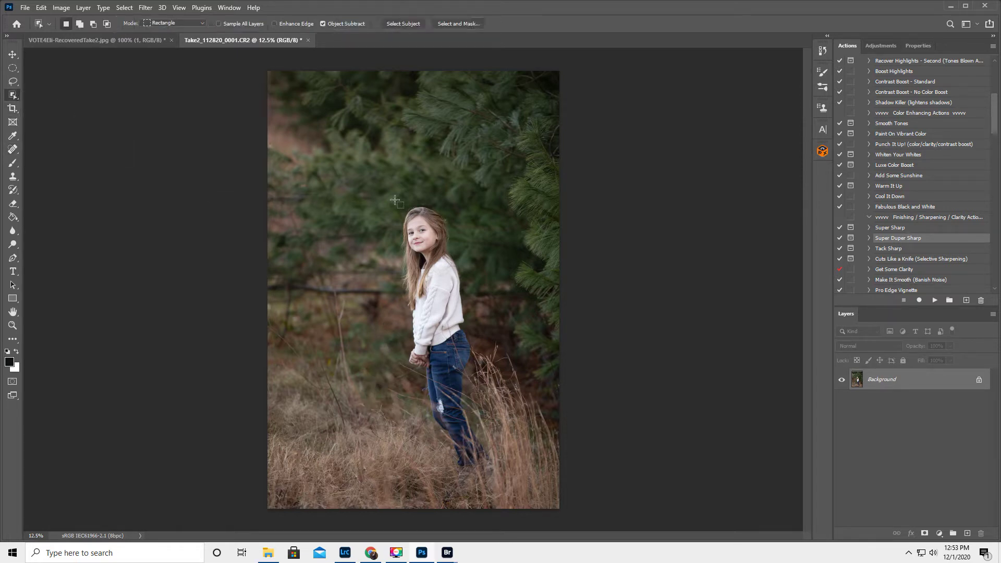
drag(387, 199, 488, 461)
click(459, 23)
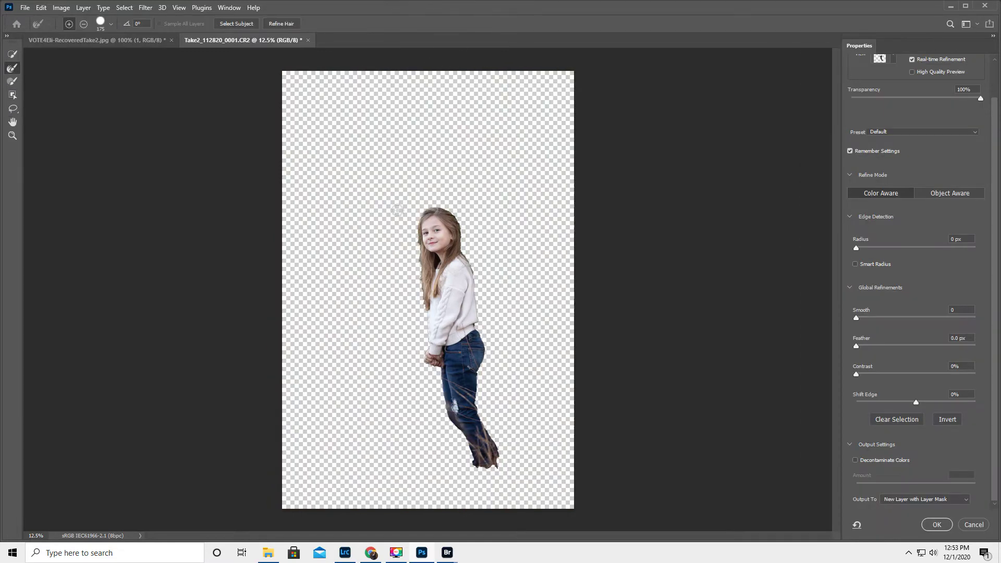
Apply Refine Hair to the girl's selection to pick up the loose strands around her head.
click(12, 136)
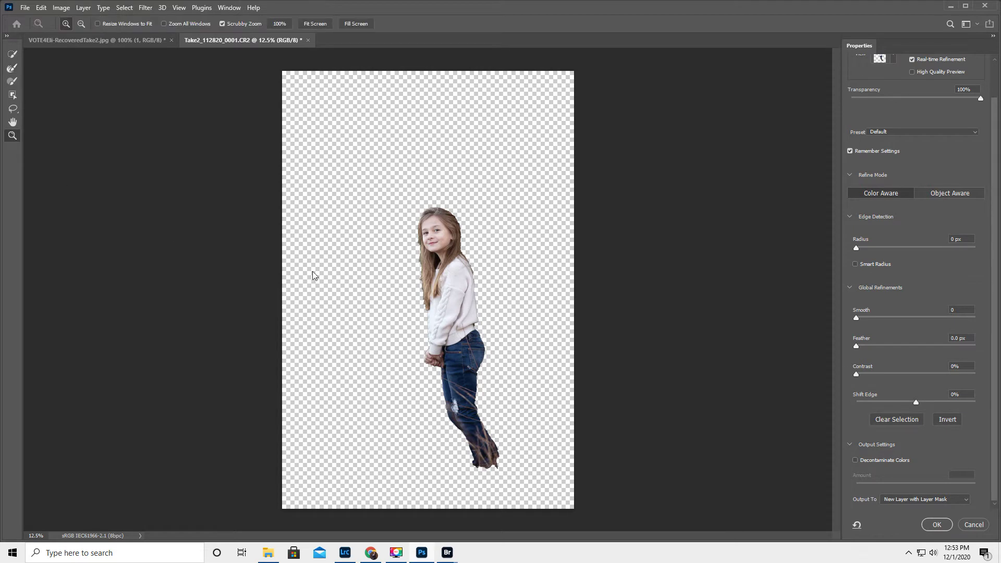
click(420, 268)
click(435, 267)
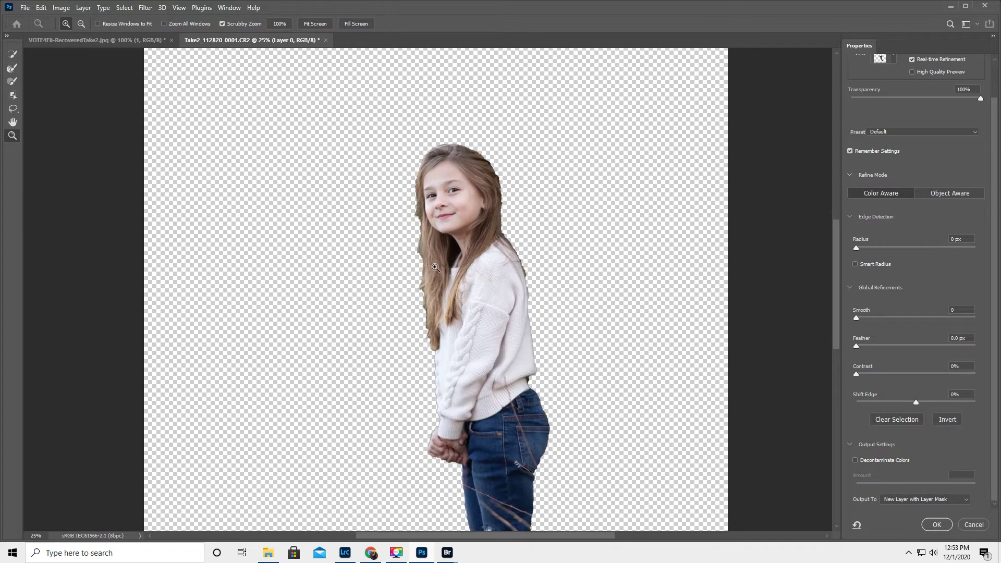
click(435, 267)
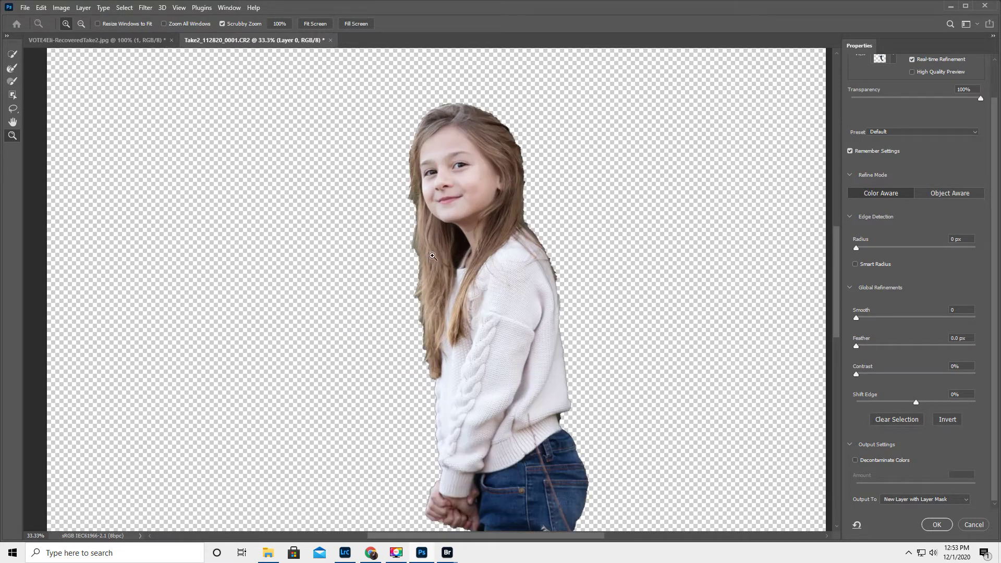
click(12, 67)
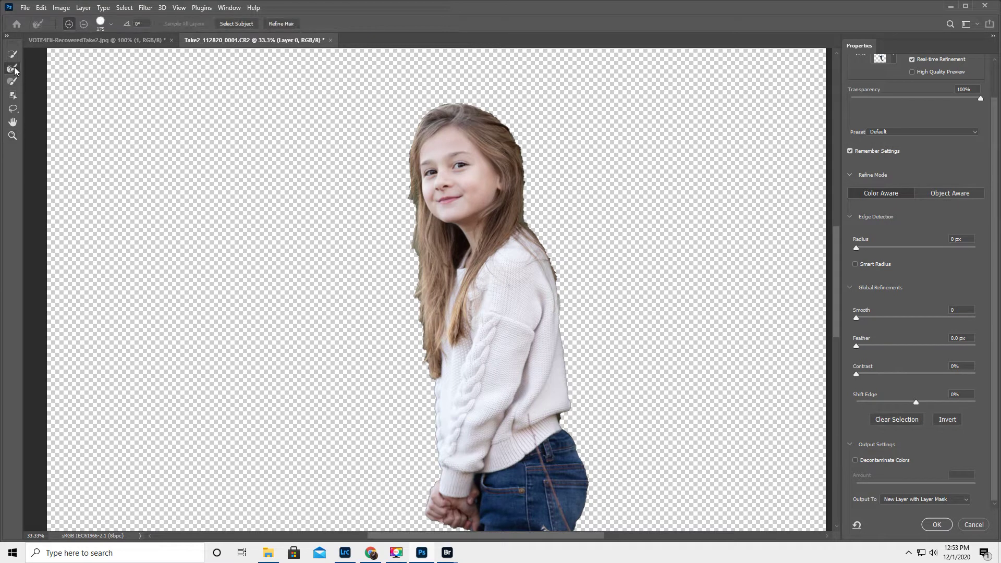
click(286, 24)
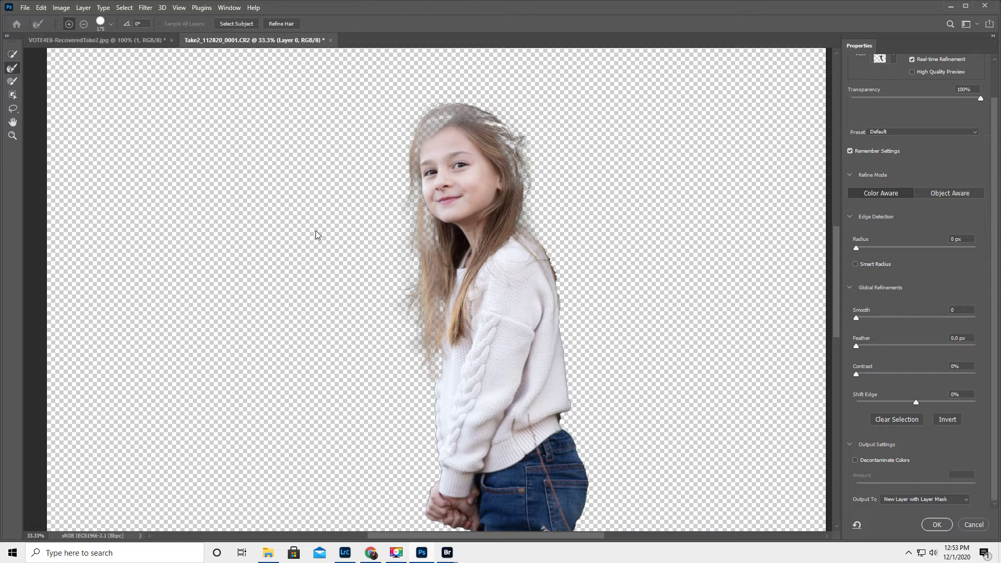
Paint the missing hair back into the selection with a 125 px brush, over the crown and down both sides.
click(12, 82)
key(bracketright)
key(bracketright)
key(bracketright)
key(bracketright)
key(bracketright)
key(bracketright)
key(bracketright)
key(bracketright)
key(bracketright)
key(bracketright)
key(bracketright)
key(bracketright)
key(bracketright)
key(bracketleft)
mouse_move(448, 119)
mouse_down()
mouse_move(428, 187)
mouse_move(428, 149)
mouse_move(446, 119)
mouse_move(485, 129)
mouse_move(492, 145)
mouse_move(486, 126)
mouse_move(467, 121)
mouse_move(498, 143)
mouse_move(506, 184)
mouse_up()
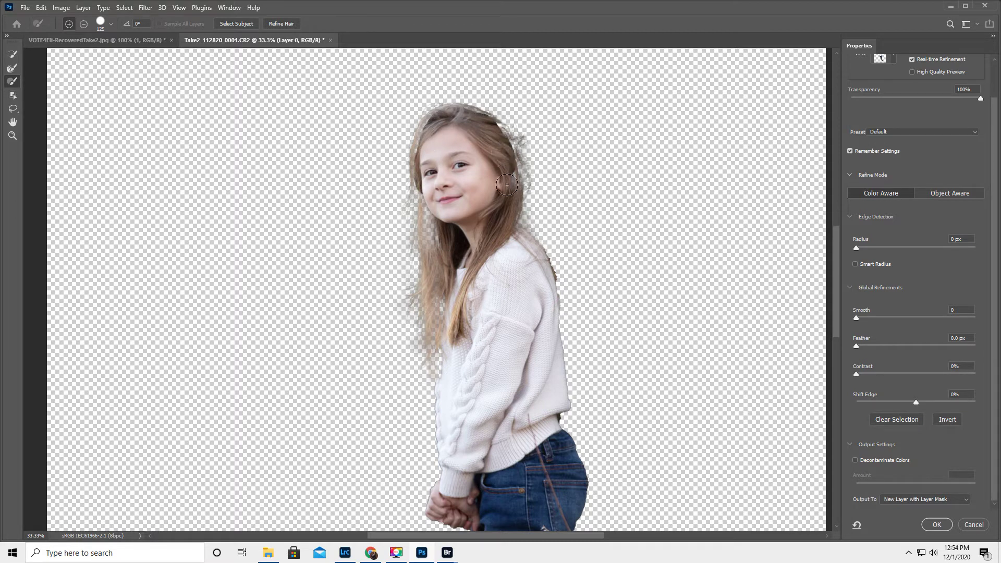
mouse_move(505, 231)
mouse_down()
mouse_move(537, 277)
mouse_move(504, 213)
mouse_move(507, 158)
mouse_move(491, 128)
mouse_move(507, 154)
mouse_up()
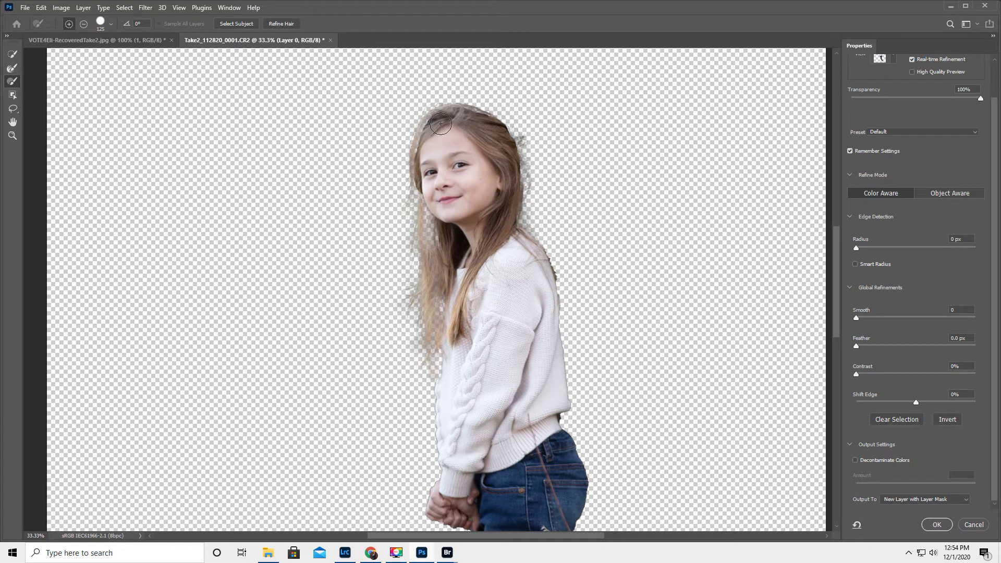
mouse_move(429, 133)
mouse_down()
mouse_move(428, 183)
mouse_move(457, 271)
mouse_move(443, 218)
mouse_move(433, 242)
mouse_move(437, 208)
mouse_move(453, 311)
mouse_move(452, 411)
mouse_move(454, 357)
mouse_move(453, 398)
mouse_up()
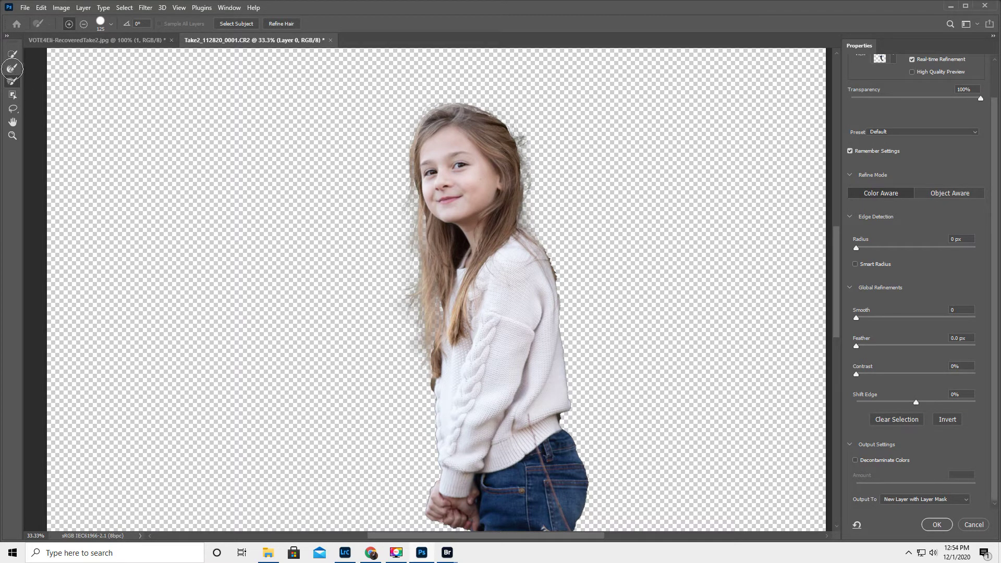
Refine the edge of the lower hair tips, output the girl to a new layer with layer mask, and show the Background layer.
click(12, 67)
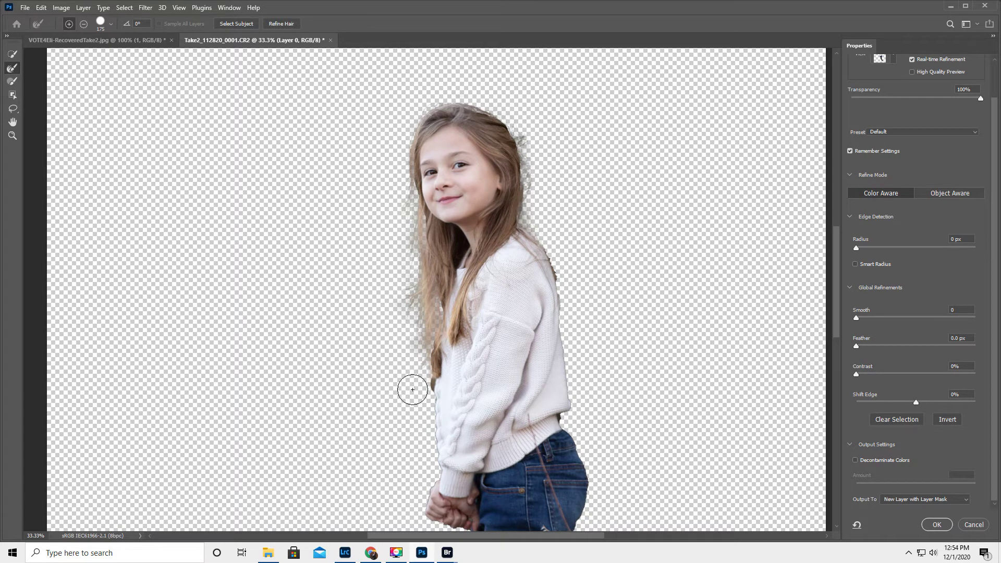
drag(423, 391, 416, 359)
click(930, 521)
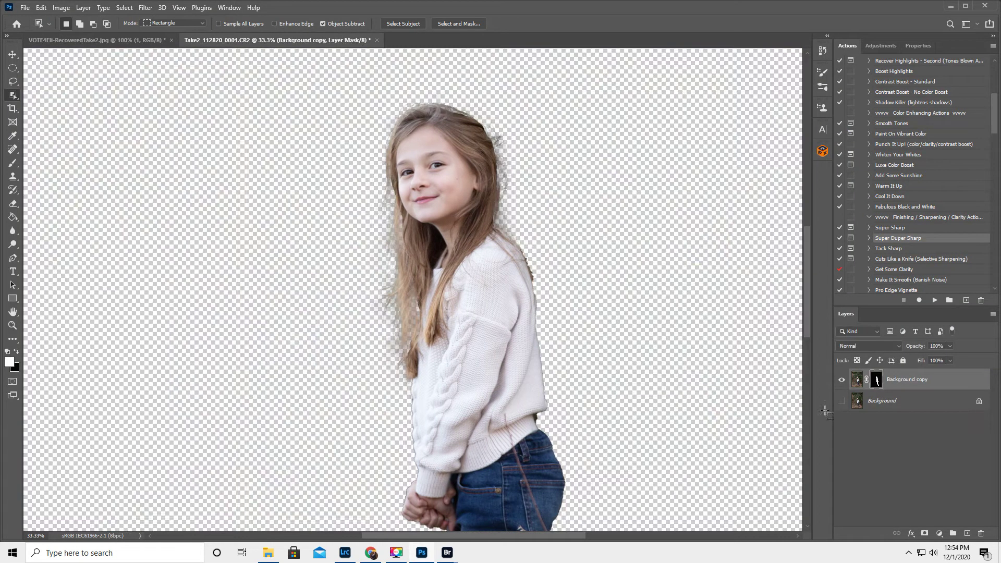
click(840, 401)
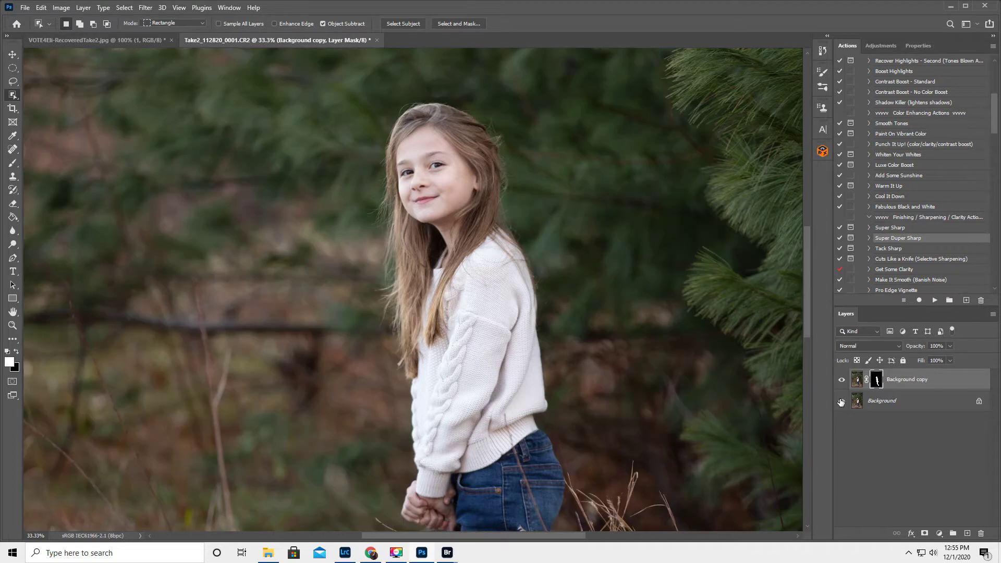
On the Background layer, select the grass patch in front of and beside the girl's feet with Object Selection and extend it with Quick Selection.
click(13, 326)
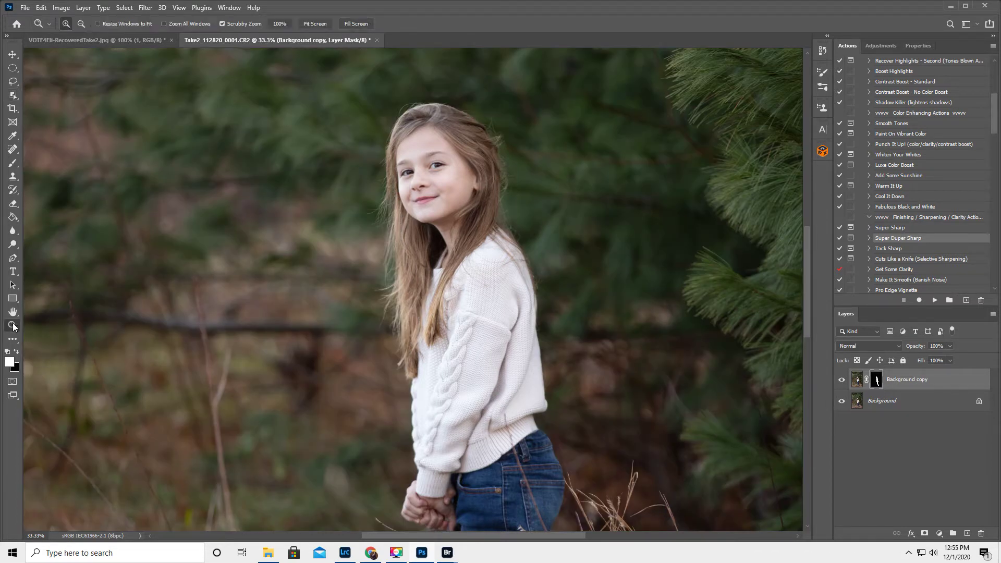
alt+click(246, 346)
alt+click(246, 347)
alt+click(246, 347)
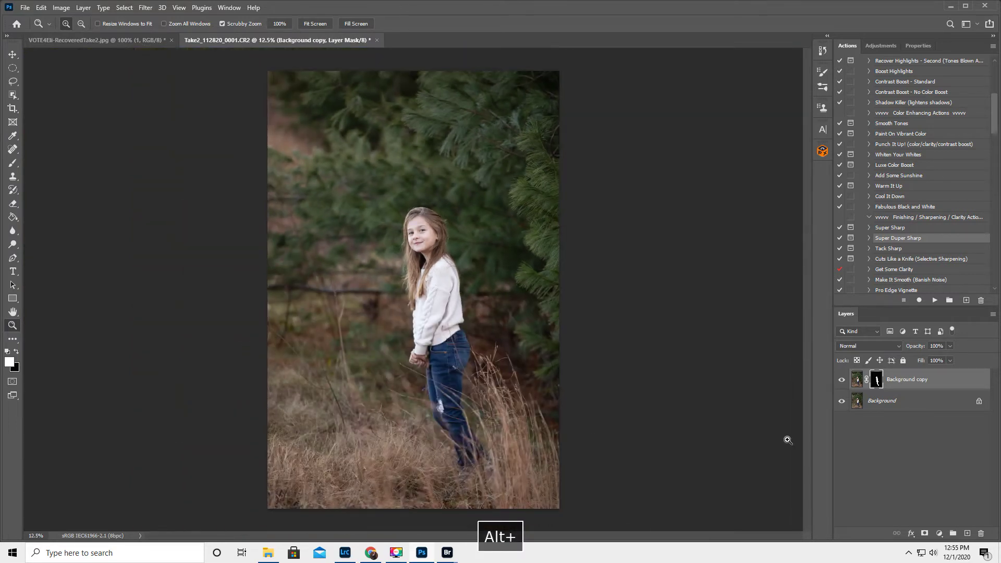
click(912, 402)
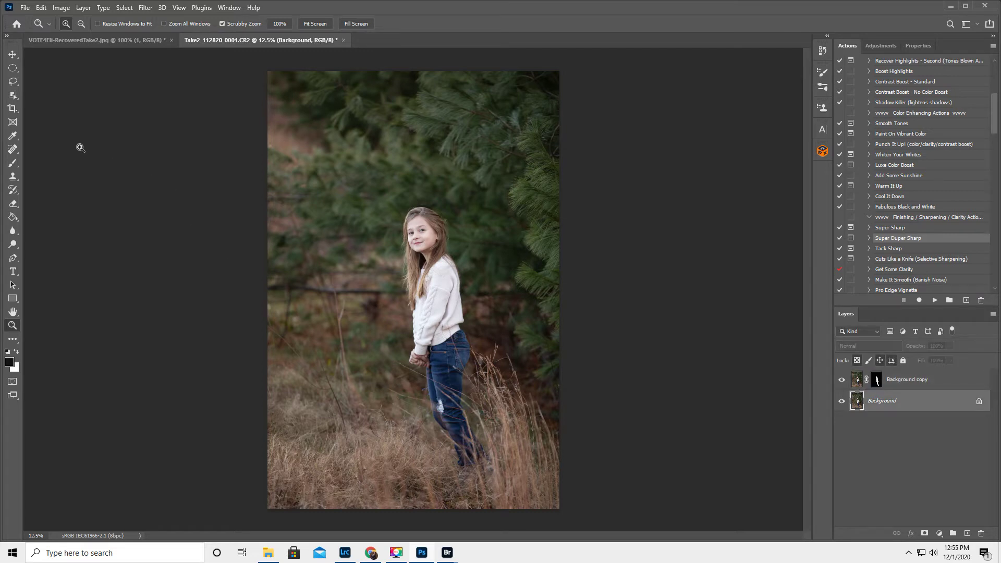
click(13, 95)
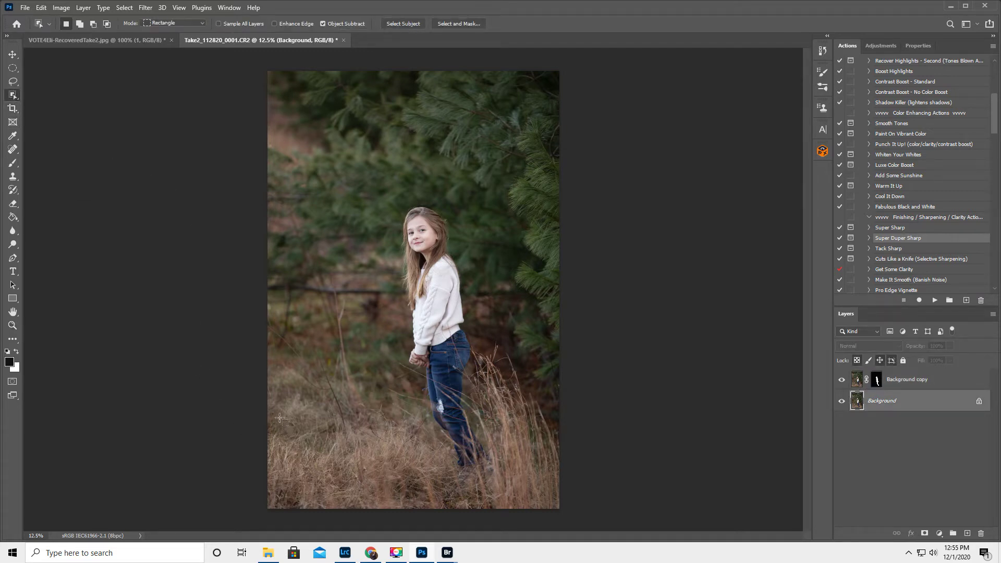
drag(266, 418, 425, 506)
right_click(13, 95)
click(52, 105)
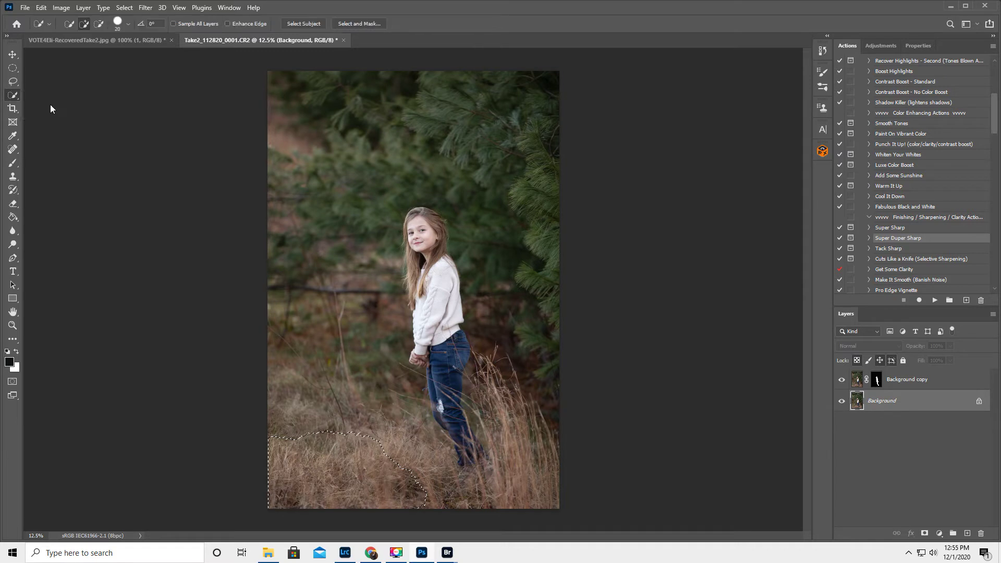
mouse_move(378, 441)
mouse_down()
mouse_move(413, 443)
mouse_move(428, 468)
mouse_move(407, 462)
mouse_up()
Refine the grass patch's upper edge in Select and Mask, output it to a new layer with layer mask, and show the Background layer.
click(357, 23)
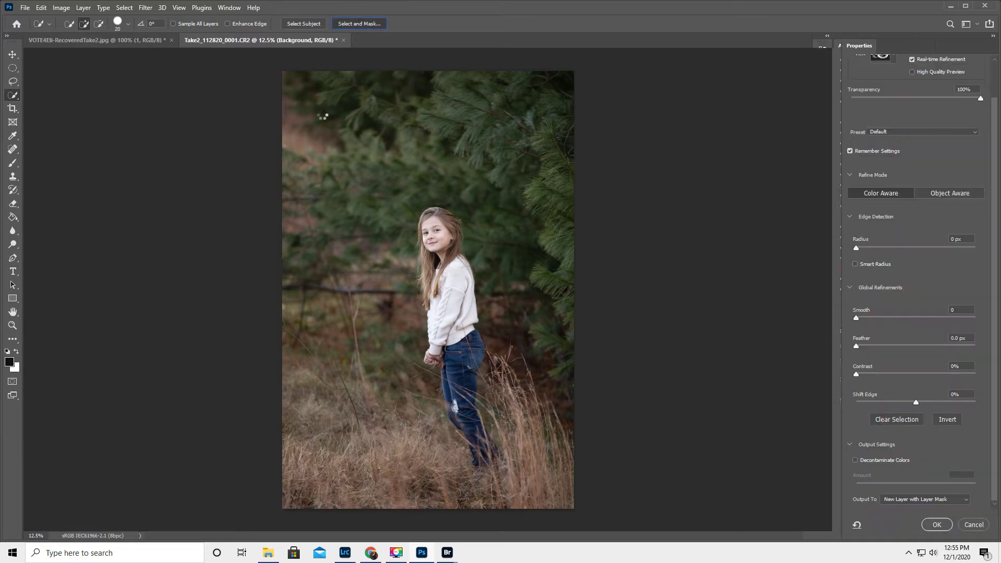
mouse_move(288, 434)
mouse_down()
mouse_move(371, 433)
mouse_move(433, 438)
mouse_move(453, 462)
mouse_up()
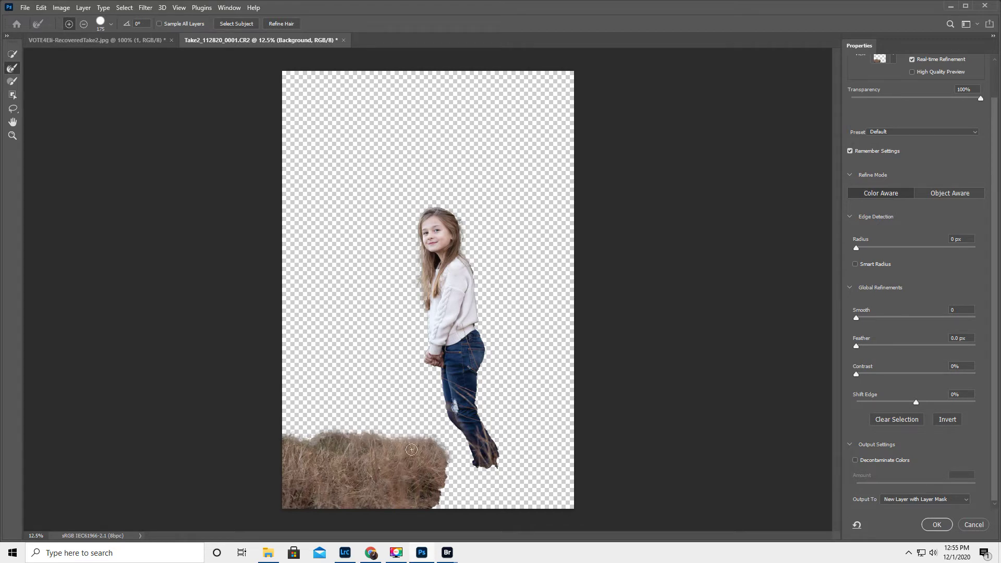
mouse_move(338, 448)
mouse_down()
mouse_move(377, 449)
mouse_move(395, 463)
mouse_move(429, 451)
mouse_move(338, 467)
mouse_move(321, 449)
mouse_move(311, 462)
mouse_move(288, 446)
mouse_up()
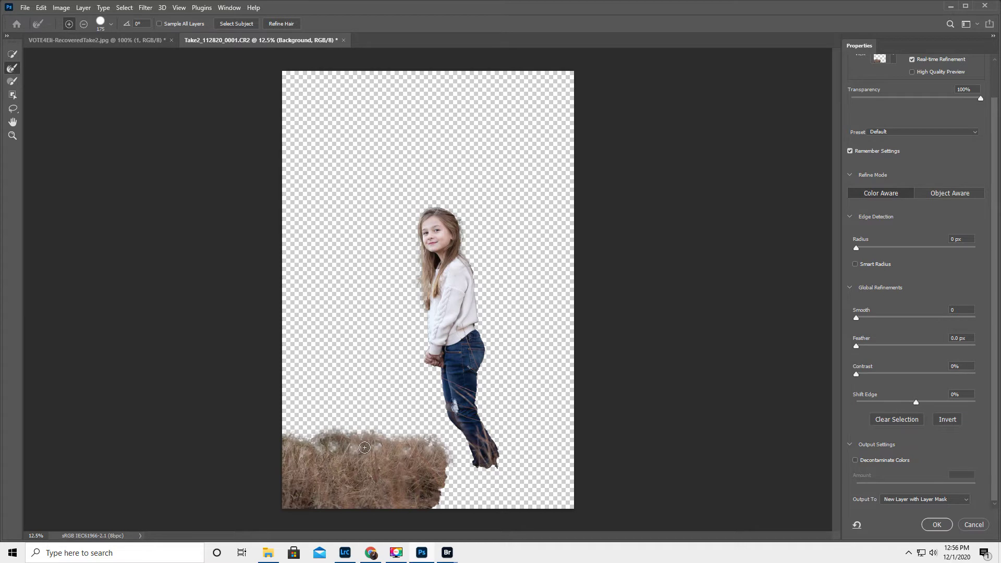
mouse_move(334, 451)
mouse_down()
mouse_move(342, 445)
mouse_move(315, 455)
mouse_move(329, 454)
mouse_up()
click(938, 525)
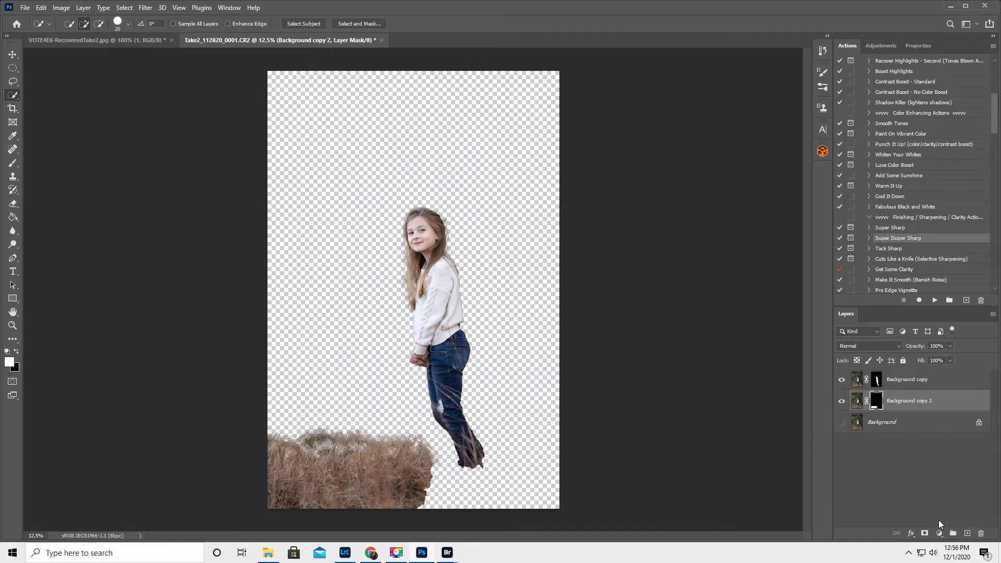
click(841, 423)
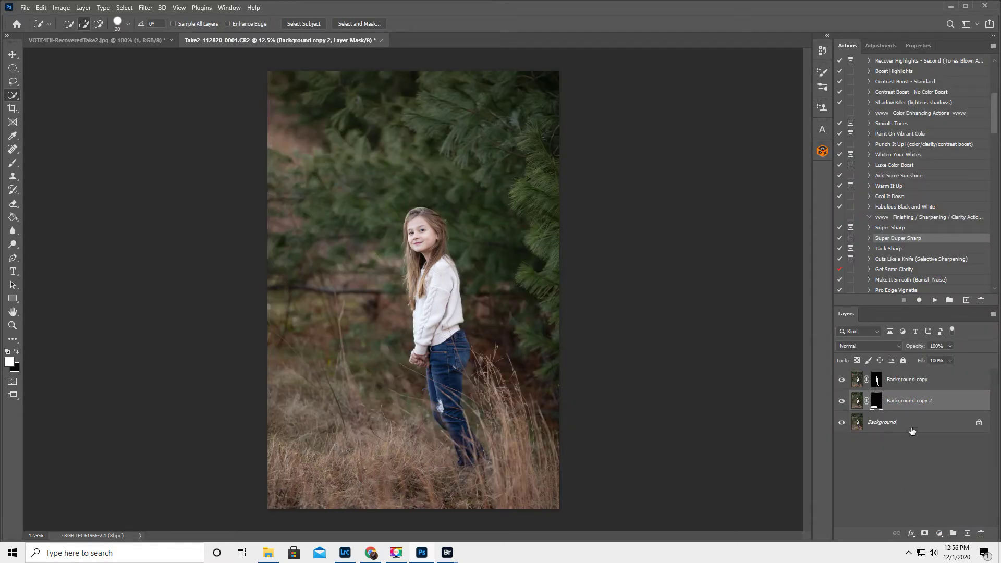
Place Santa12.png as an embedded image directly above the Background layer at its default size.
click(930, 422)
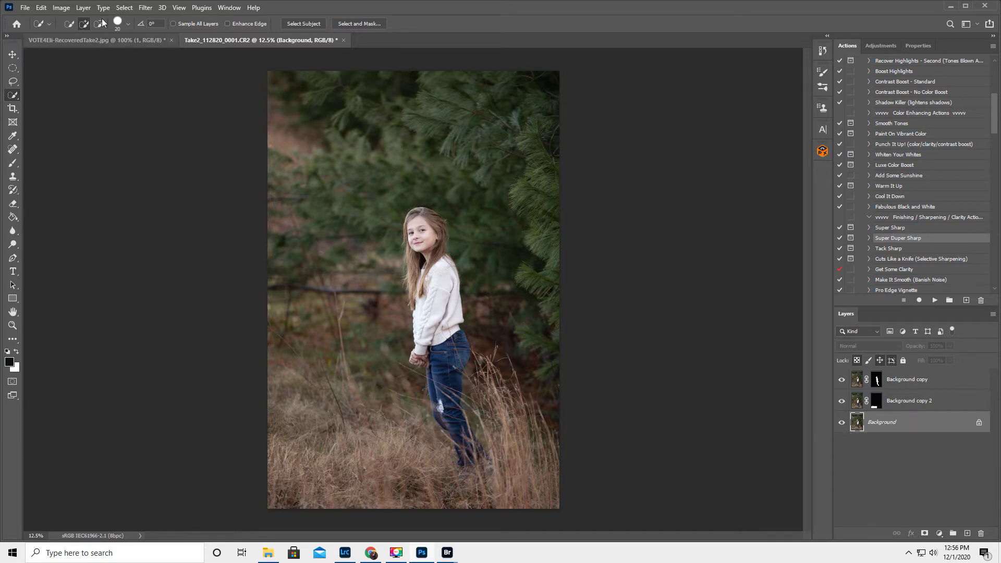
click(25, 7)
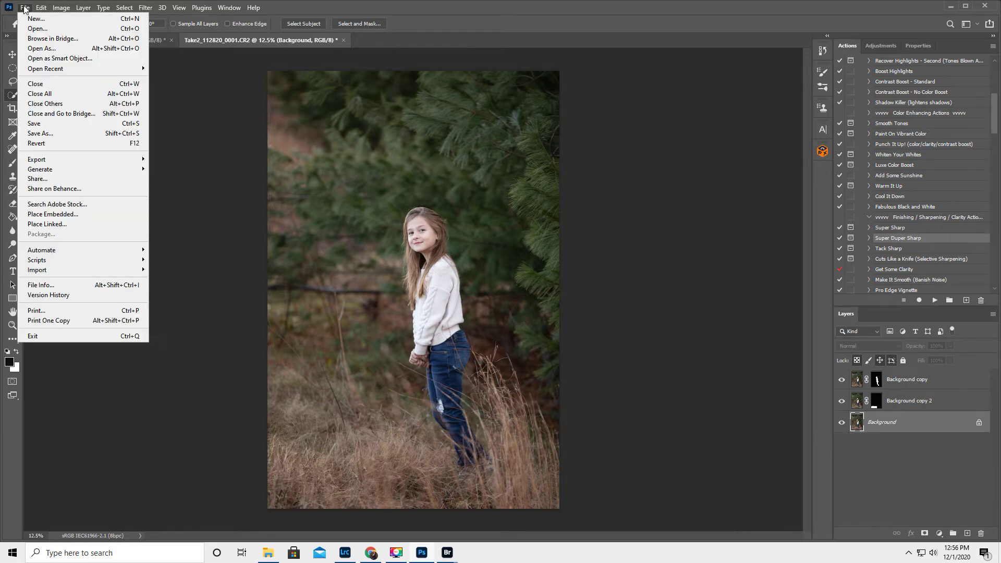
click(69, 212)
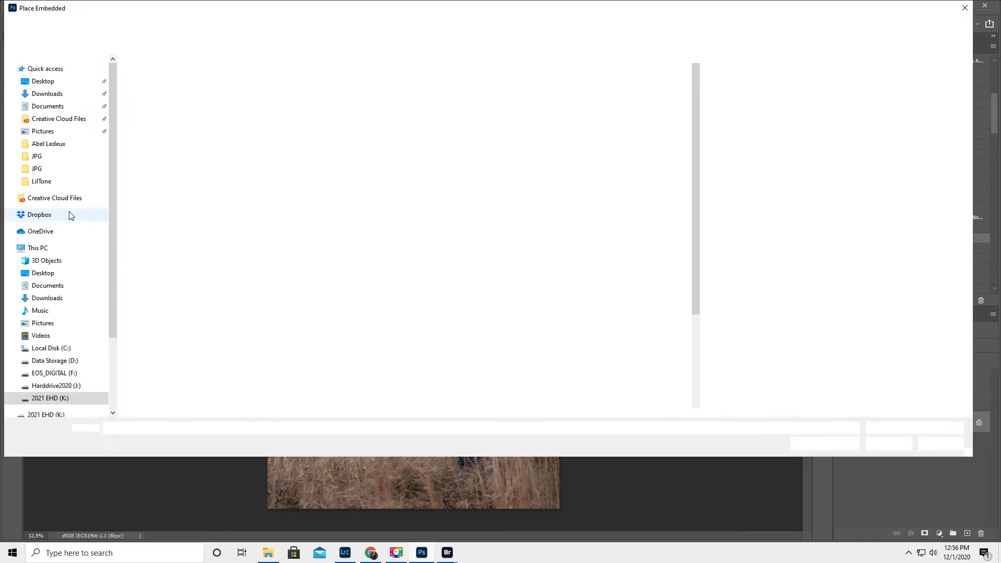
scroll(332, 258, down, 2)
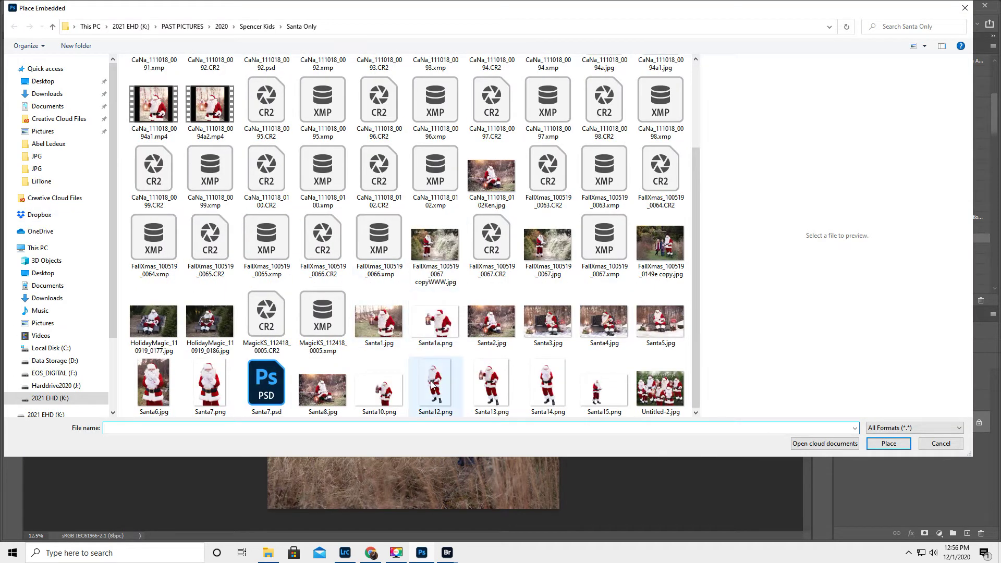
click(428, 383)
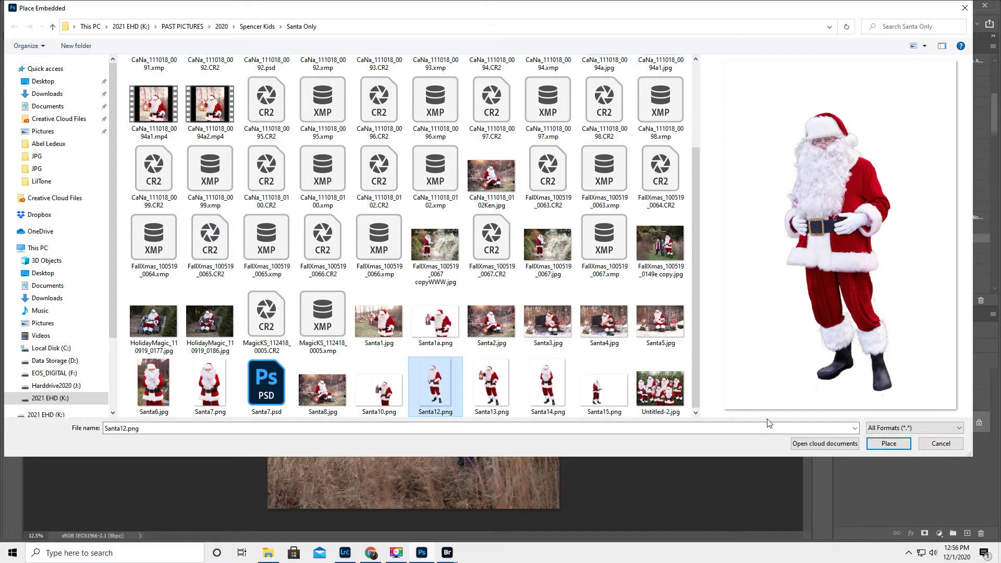
click(889, 443)
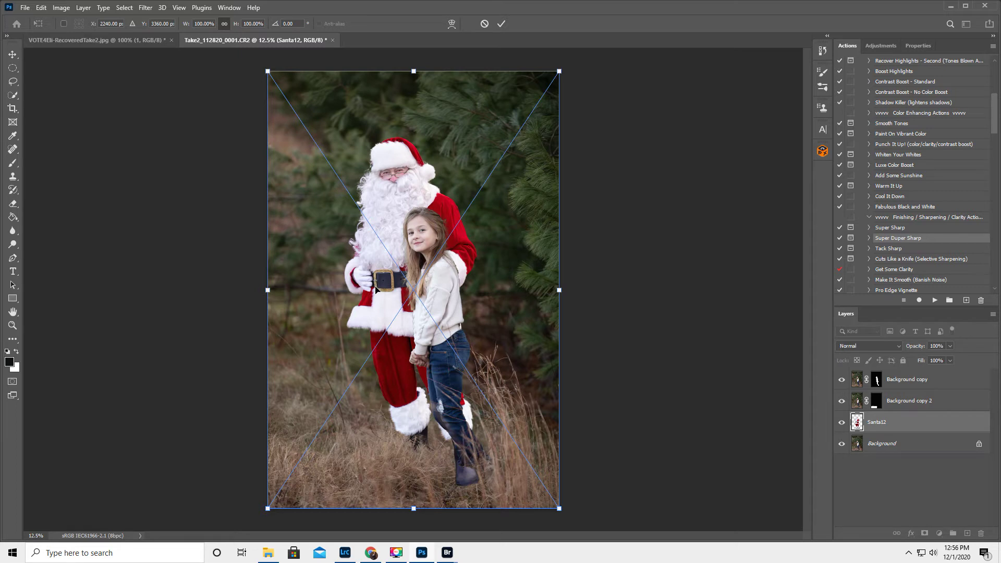
key(Return)
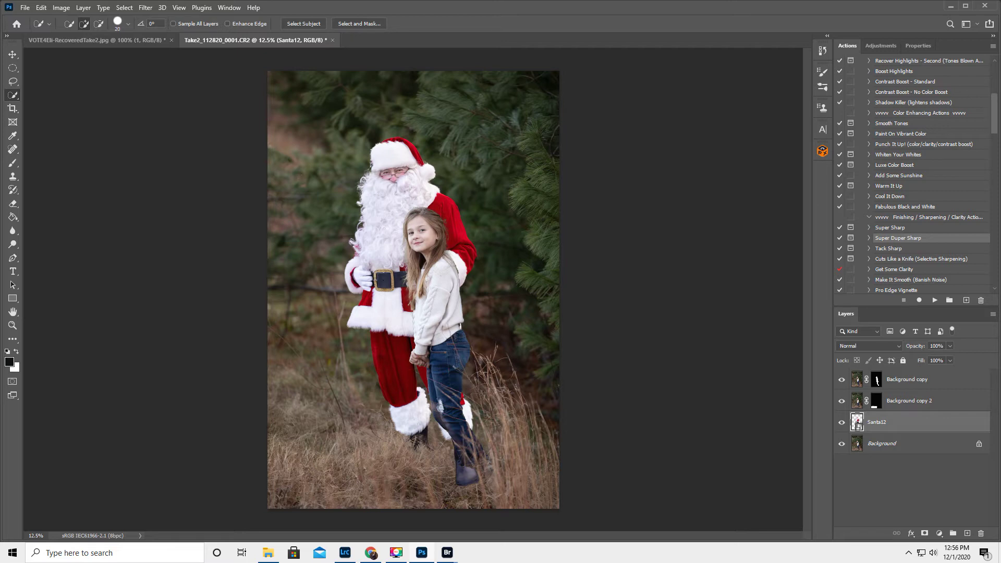
Flip the Santa12 layer horizontally.
click(39, 8)
mouse_move(87, 247)
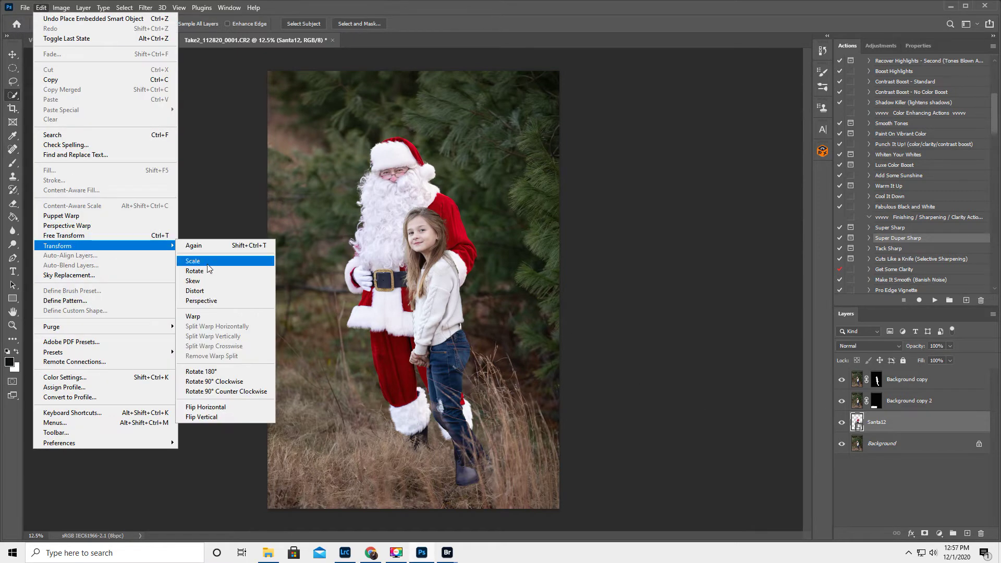
click(235, 407)
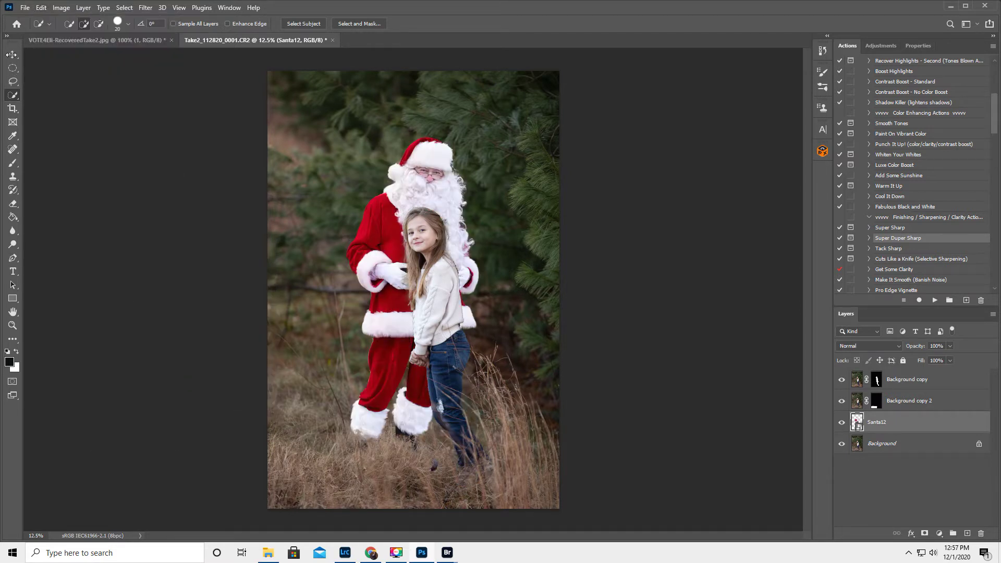
Move the Santa12 layer left and slightly up so he stands beside and behind the girl, adjust its tilt slightly, and apply the transform.
click(13, 54)
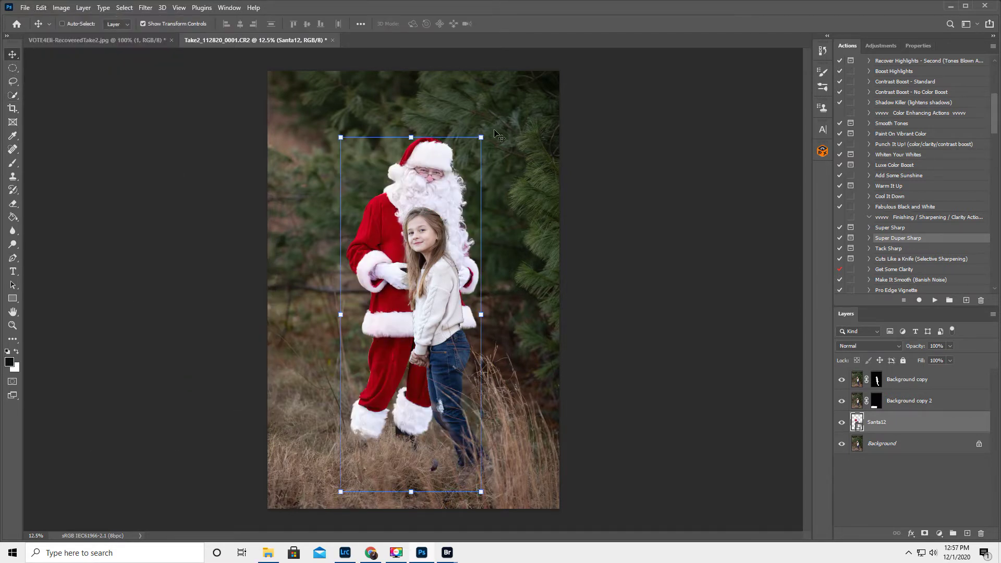
drag(487, 132, 467, 136)
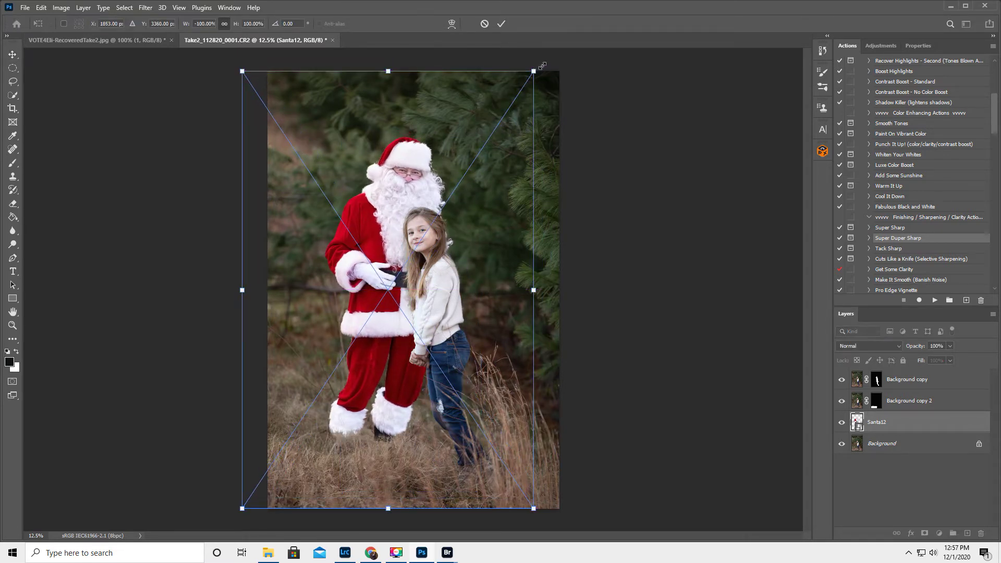
drag(554, 64, 540, 56)
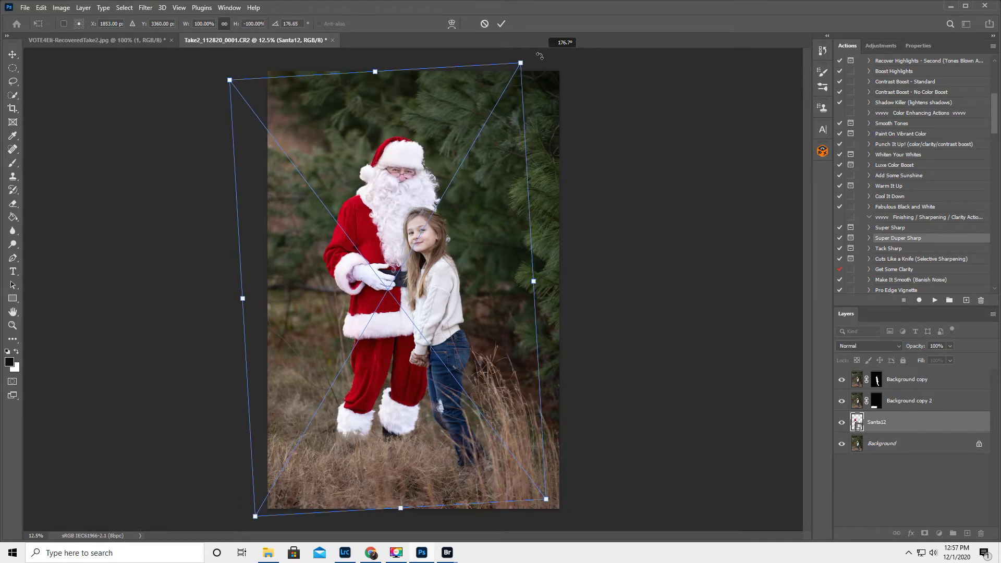
drag(539, 56, 535, 53)
drag(395, 296, 389, 296)
drag(528, 278, 539, 277)
drag(395, 300, 388, 291)
key(Return)
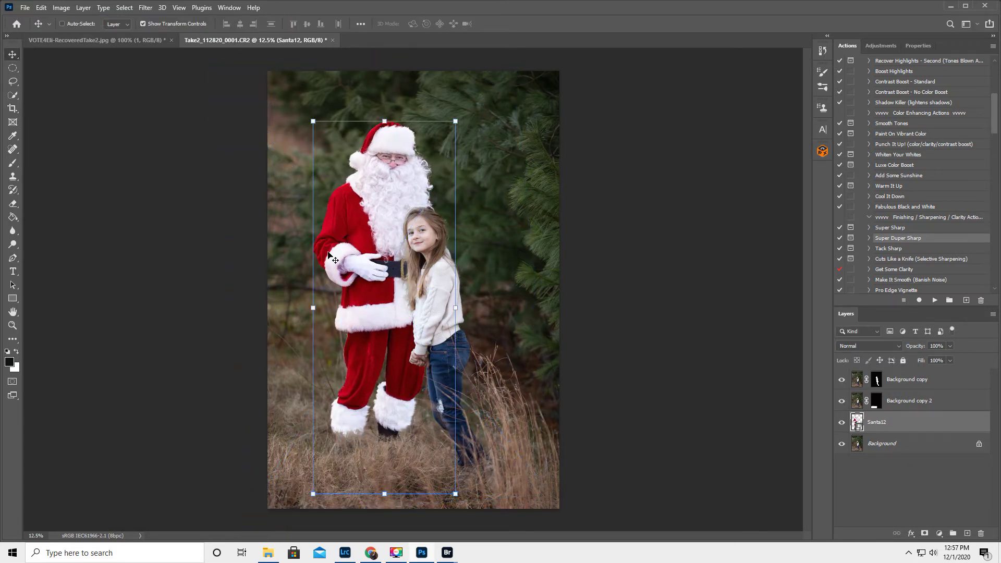
Compare the image with and without Background copy 2, and move that grass layer down and to the right around Santa's boots.
click(13, 325)
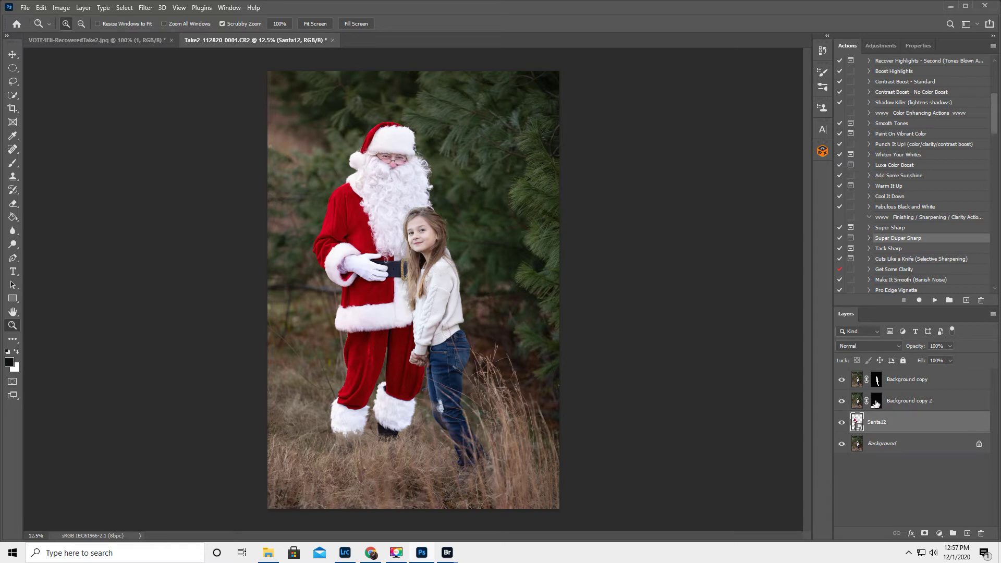
click(856, 400)
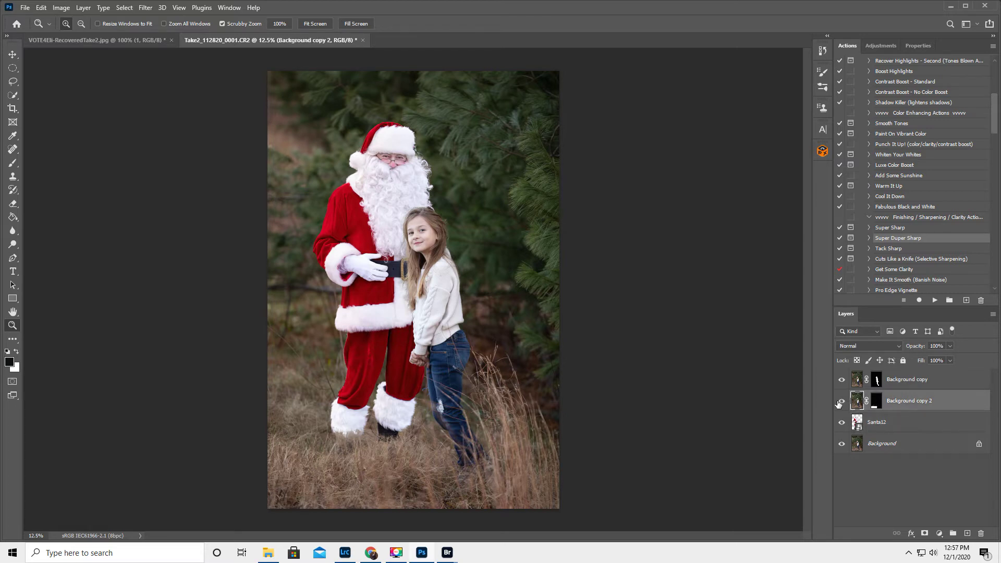
click(841, 401)
click(840, 400)
click(841, 400)
click(841, 400)
click(13, 54)
drag(440, 392, 448, 402)
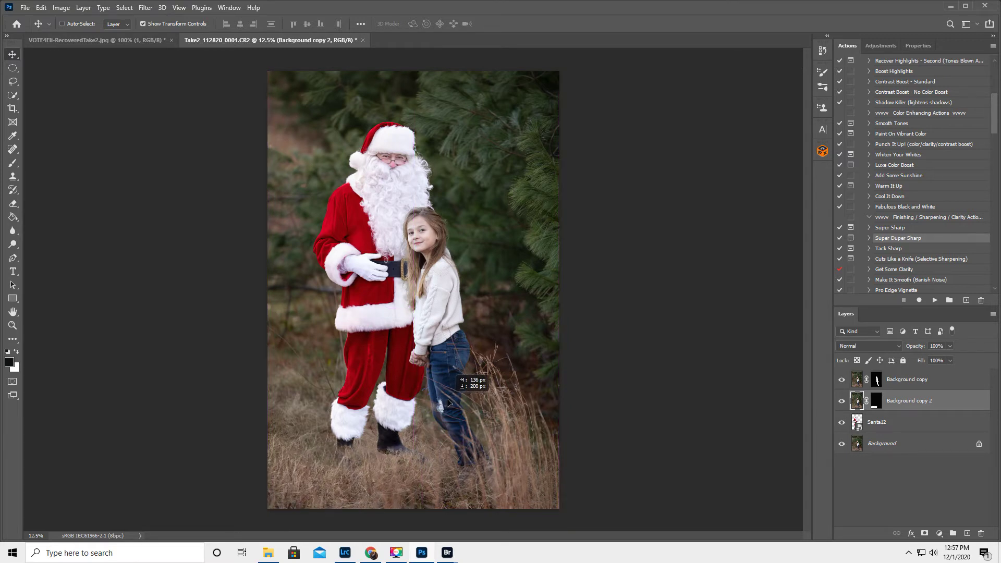
drag(448, 402, 454, 401)
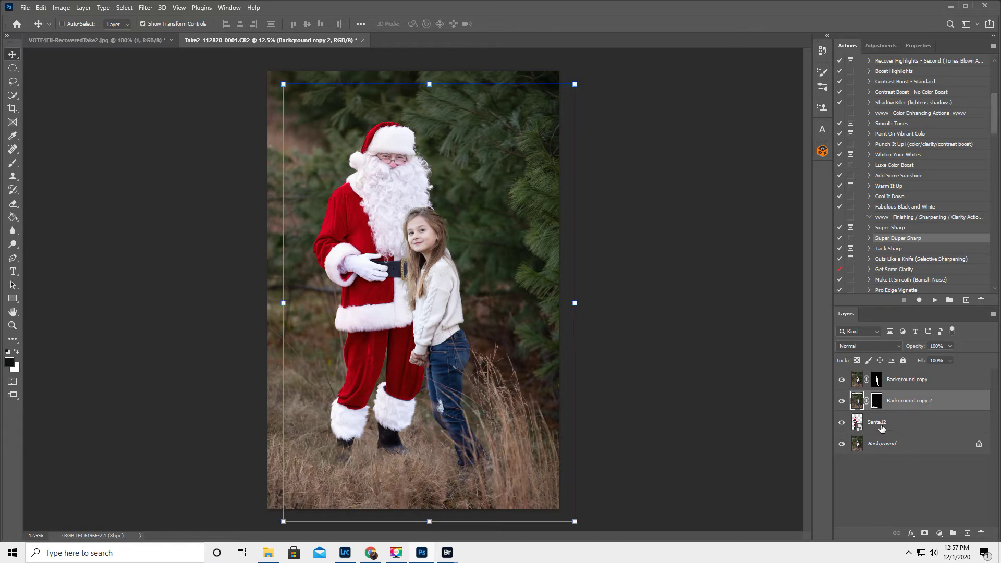
Target the Background copy 2 layer mask and set up the Brush tool at 400 px and 100% opacity.
click(877, 401)
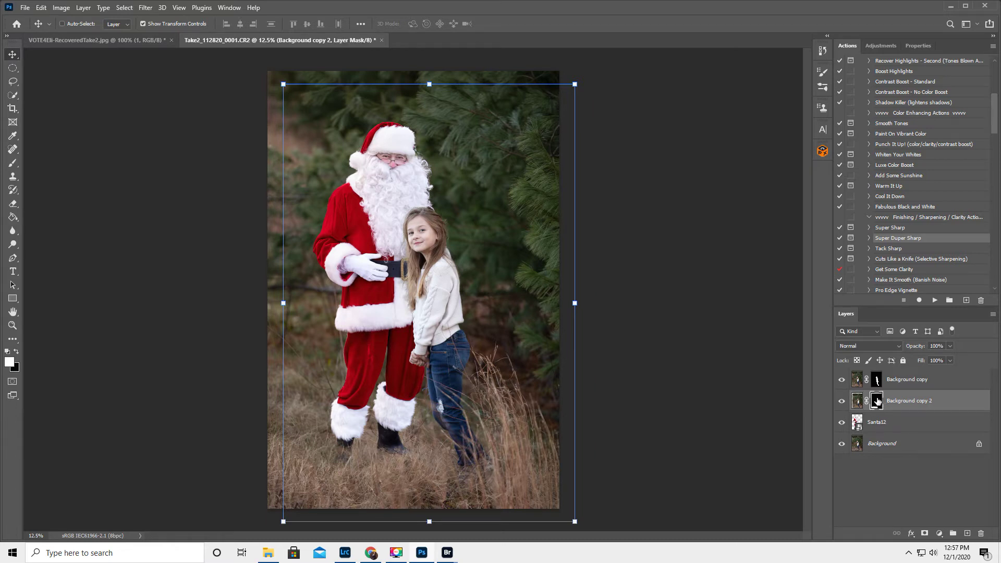
key(ctrl+i)
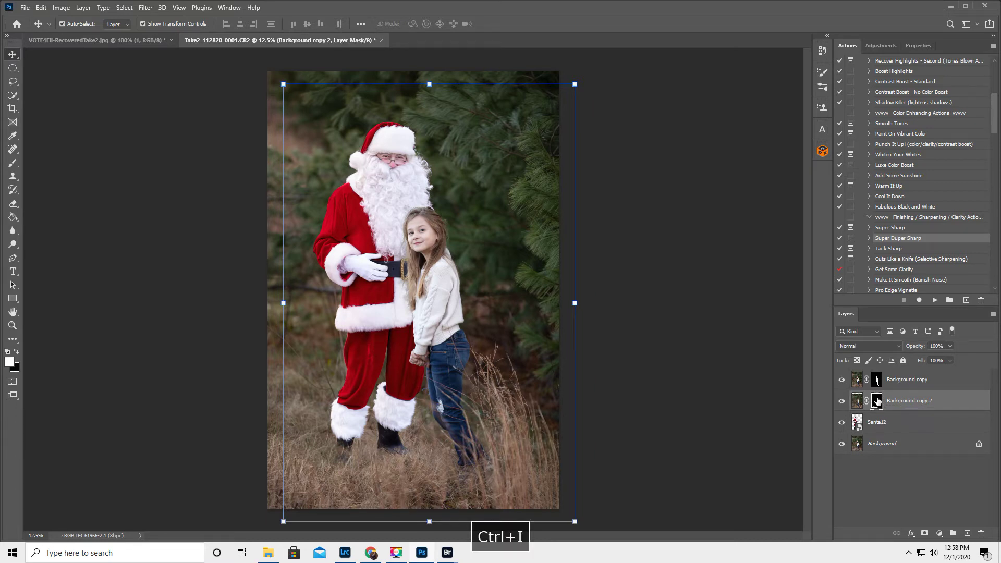
key(ctrl+i)
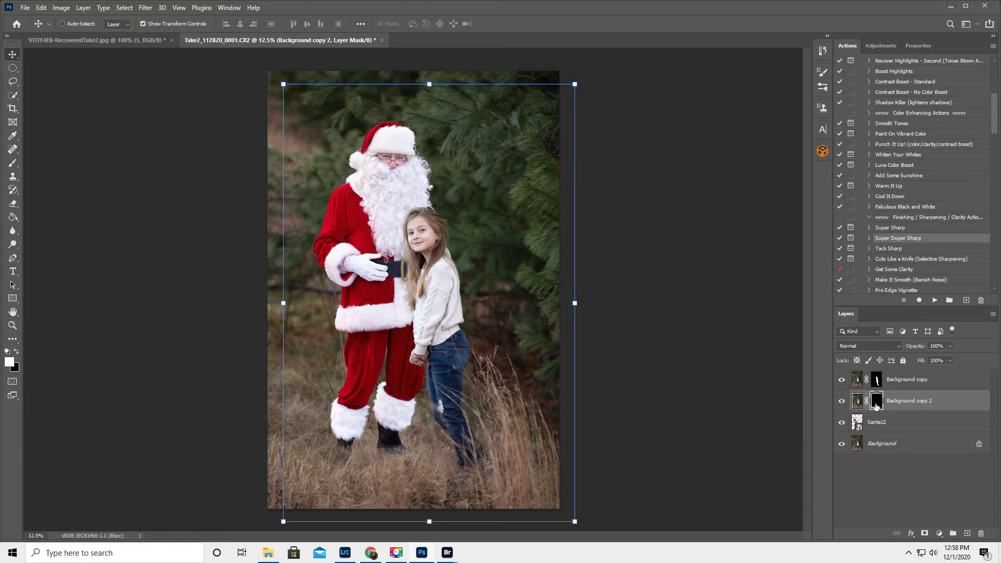
click(14, 163)
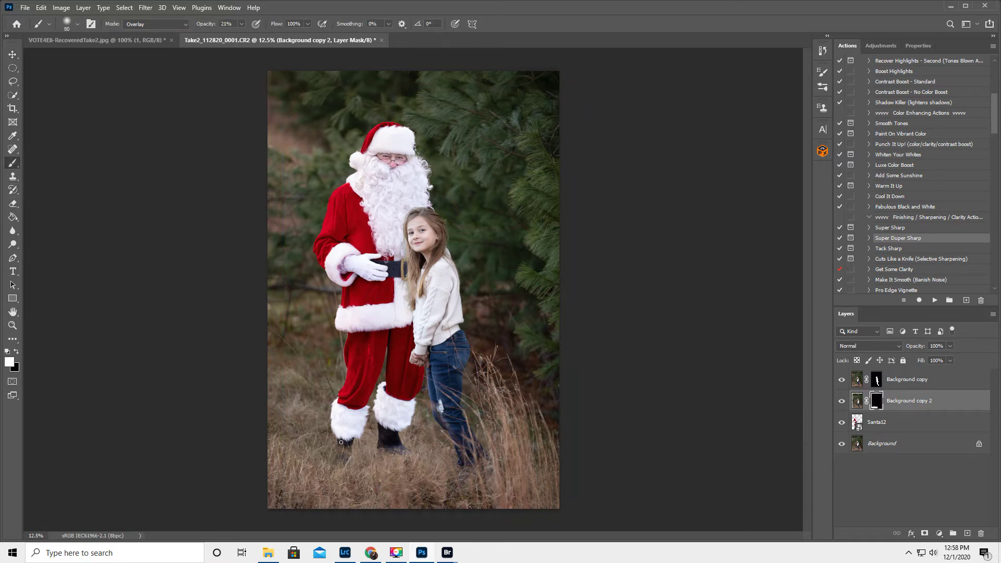
key(bracketright)
key(bracketright)
key(bracketright)
key(bracketright)
key(bracketright)
key(bracketright)
drag(205, 25, 363, 38)
key(x)
Switch the brush to Normal mode and paint white on the Background copy 2 mask along the grass at the image's lower edge.
click(842, 424)
click(842, 423)
click(842, 400)
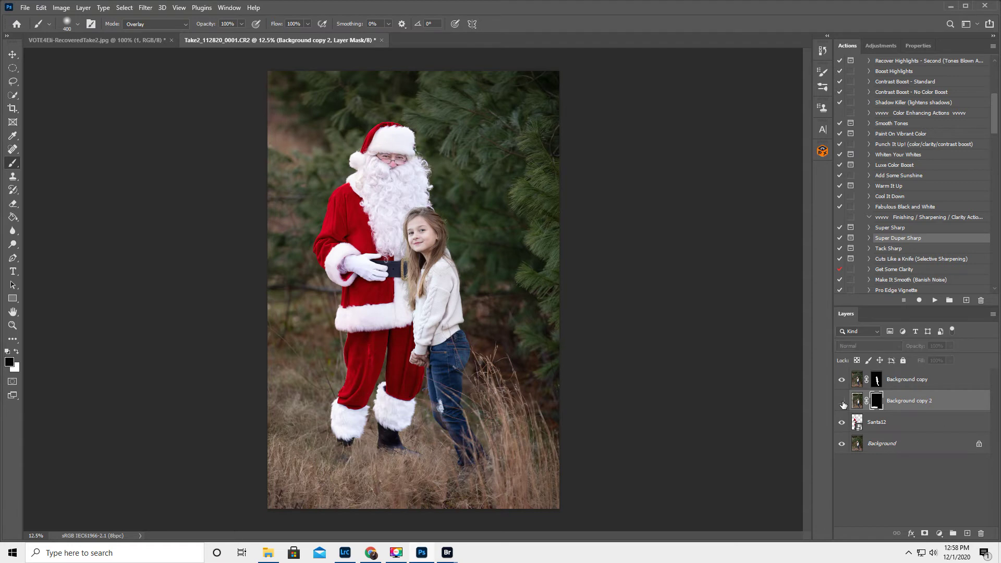
click(842, 400)
key(x)
click(141, 24)
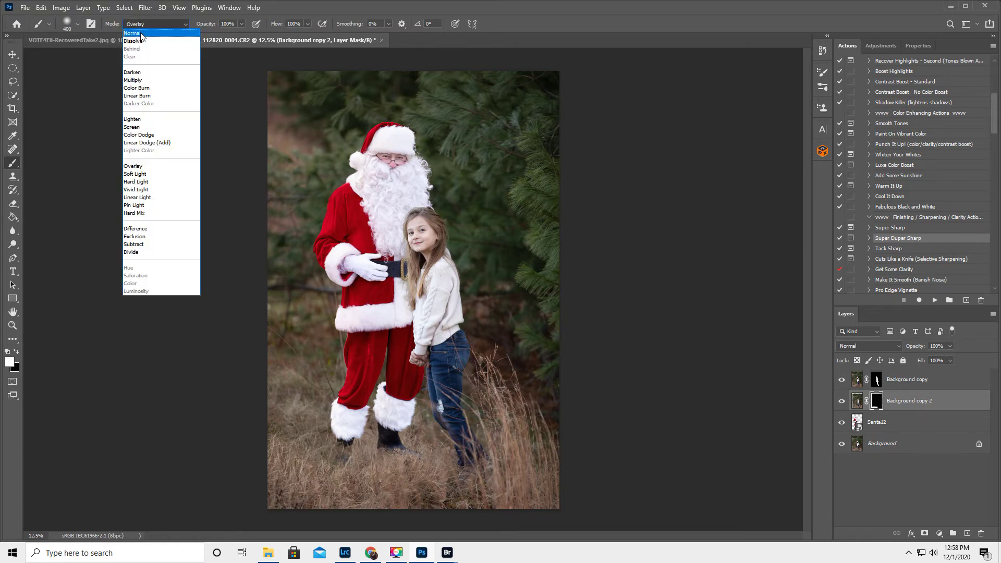
click(132, 33)
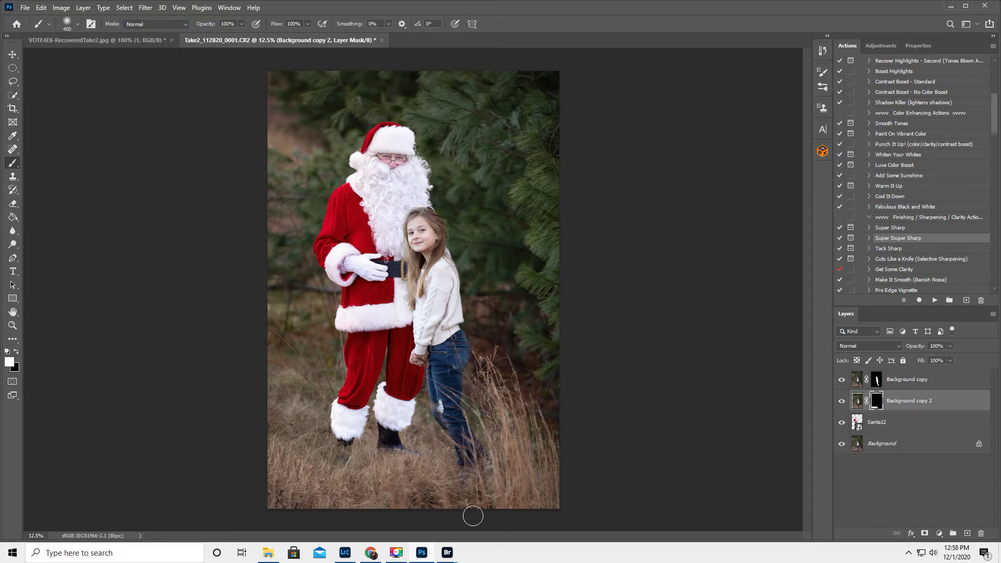
mouse_move(273, 510)
mouse_down()
mouse_move(287, 494)
mouse_move(265, 468)
mouse_move(295, 463)
mouse_move(287, 458)
mouse_move(299, 497)
mouse_move(398, 502)
mouse_move(419, 490)
mouse_up()
key(x)
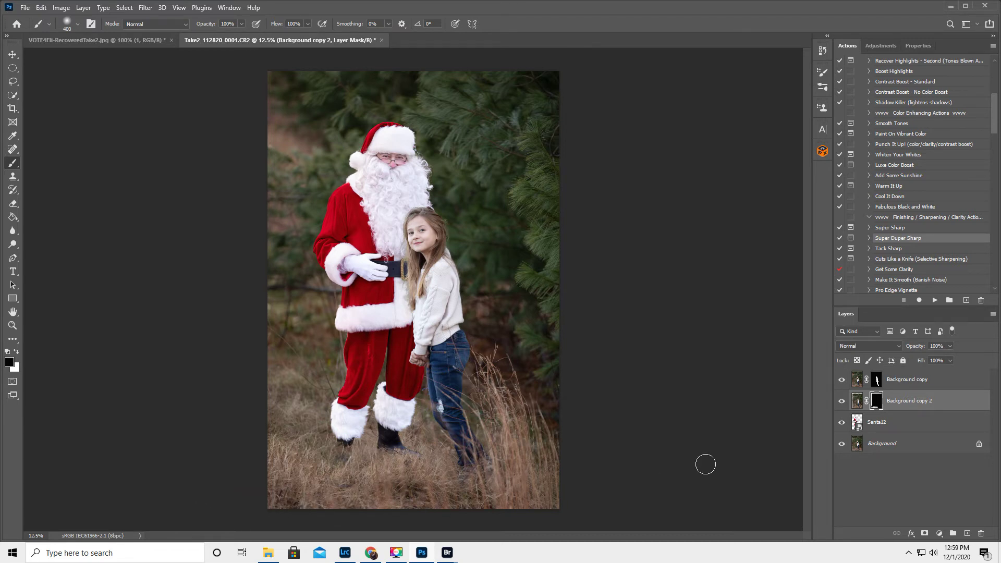
Toggle the visibility of Background copy, Background copy 2 and Santa12 in turn to examine what each layer contributes.
click(842, 379)
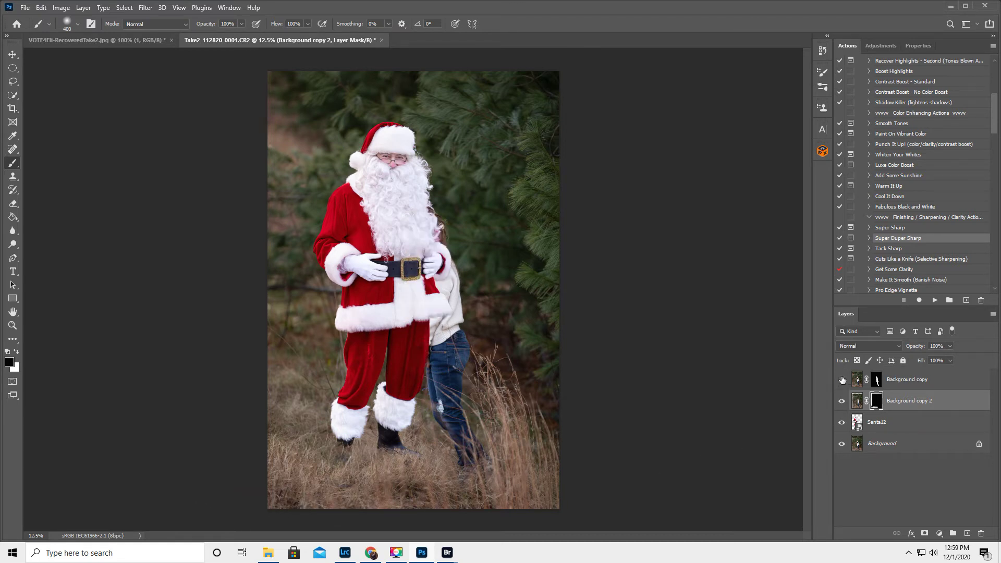
click(841, 379)
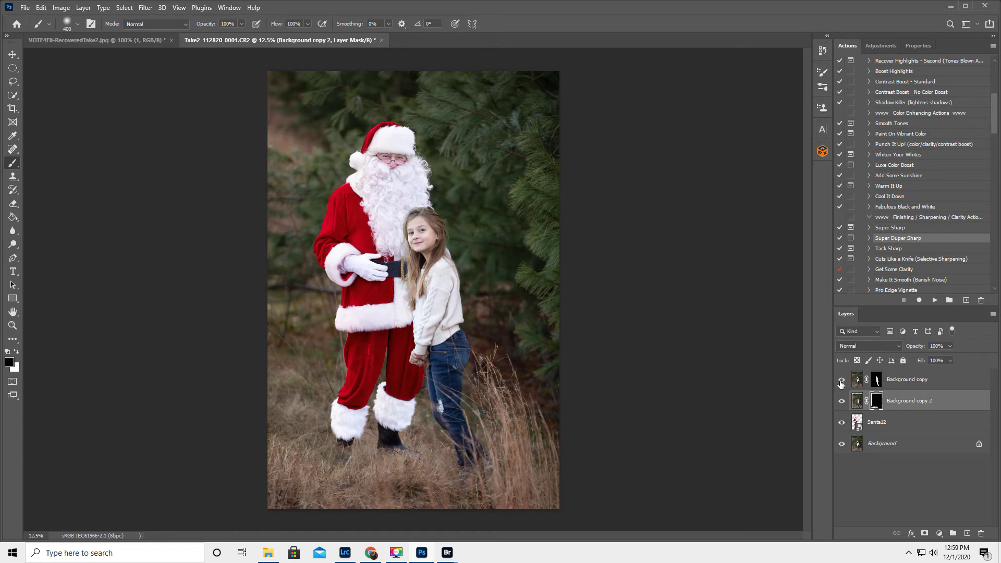
click(841, 381)
click(841, 381)
click(841, 401)
click(841, 402)
click(840, 423)
click(841, 424)
Dab black on the Background copy 2 mask in the grass below Santa's boots, and paint the spot back in white.
click(347, 484)
key(x)
click(347, 484)
Examine the cutout edge of the girl's hair against Santa's beard, belt and coat at close range.
click(13, 325)
drag(412, 271, 416, 245)
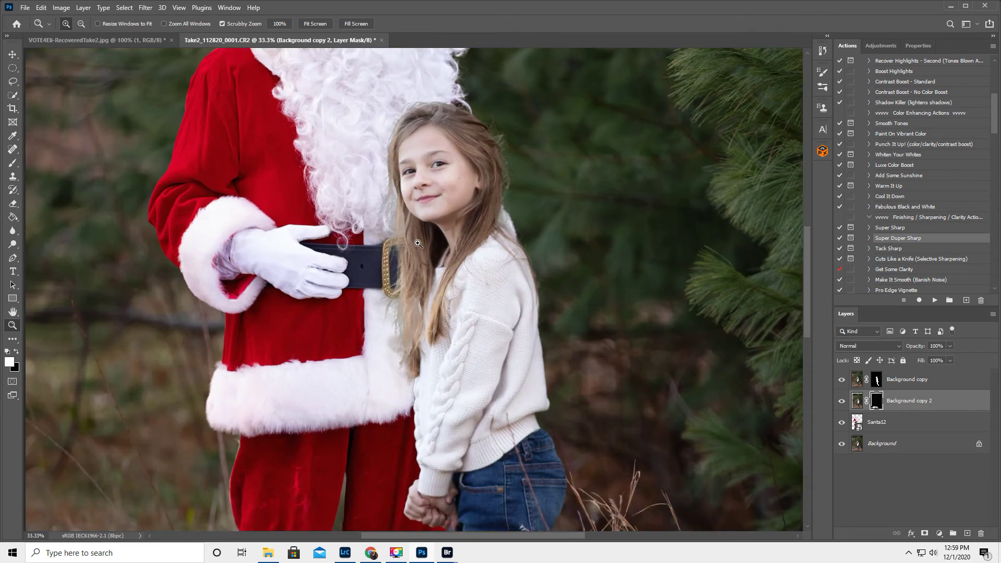
click(417, 272)
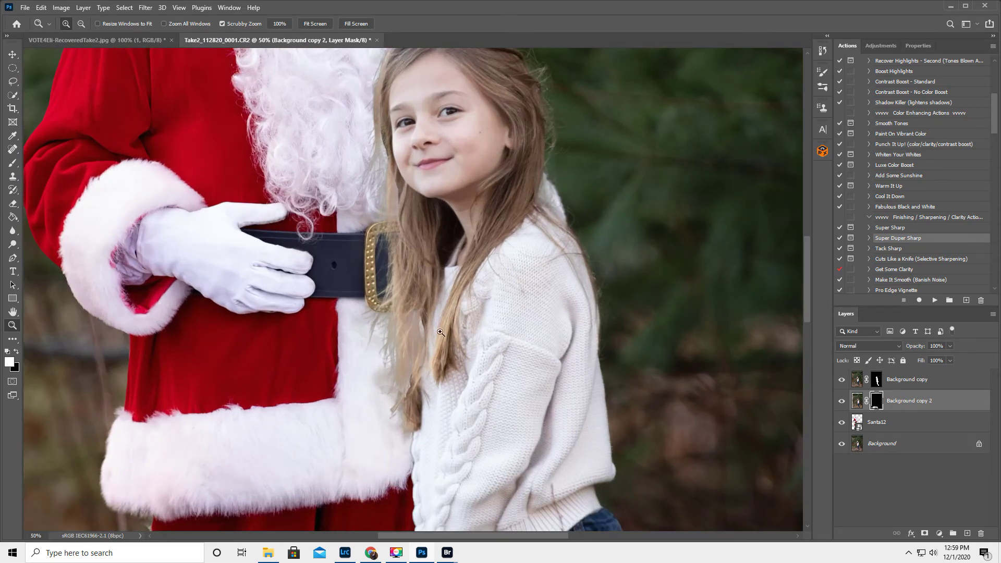
click(406, 342)
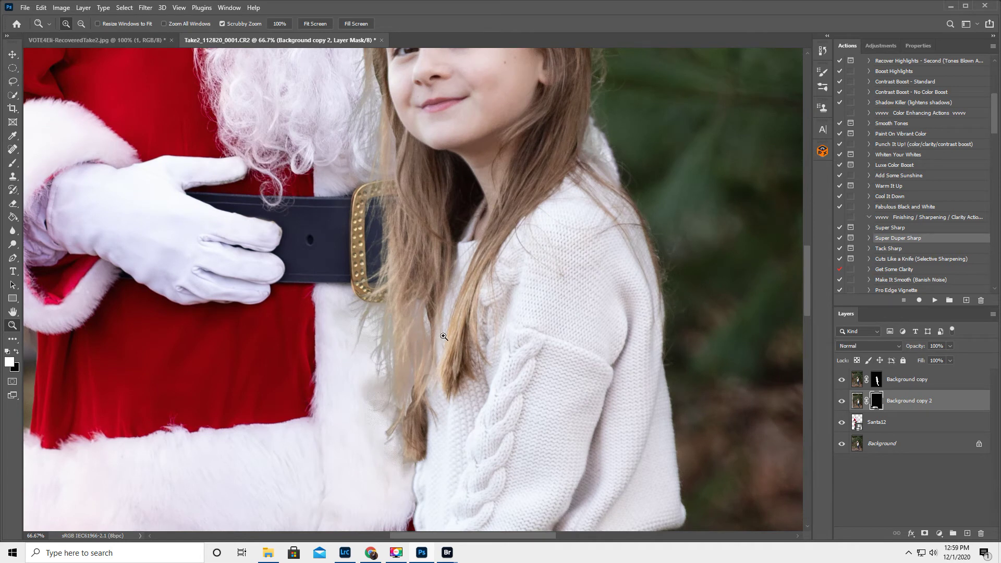
scroll(442, 239, up, 3)
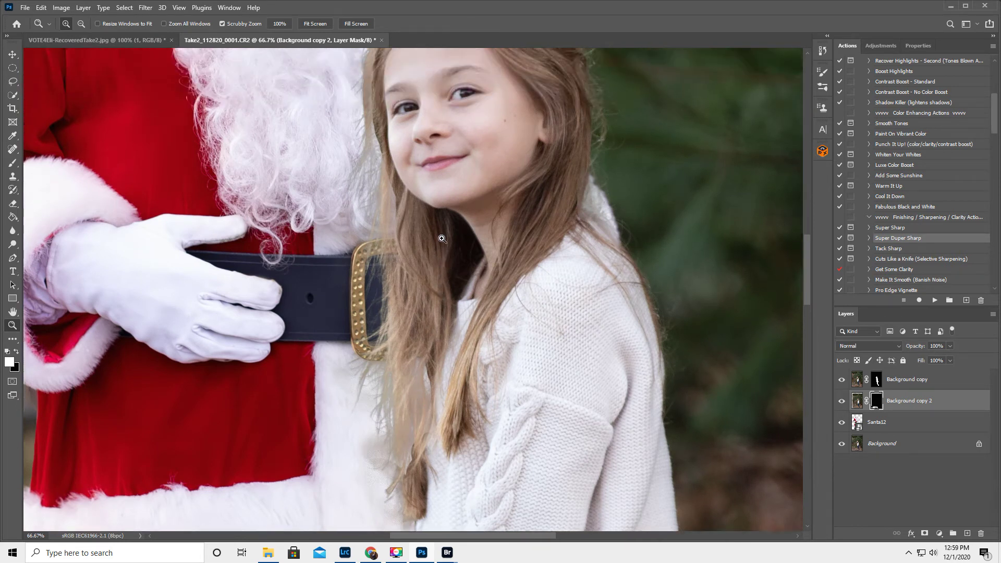
scroll(442, 239, up, 5)
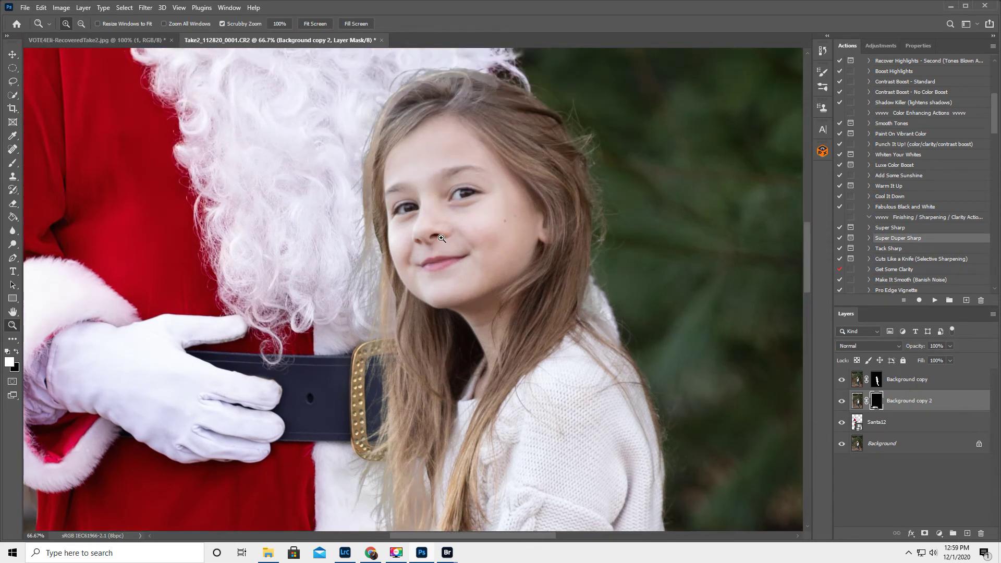
scroll(441, 238, down, 7)
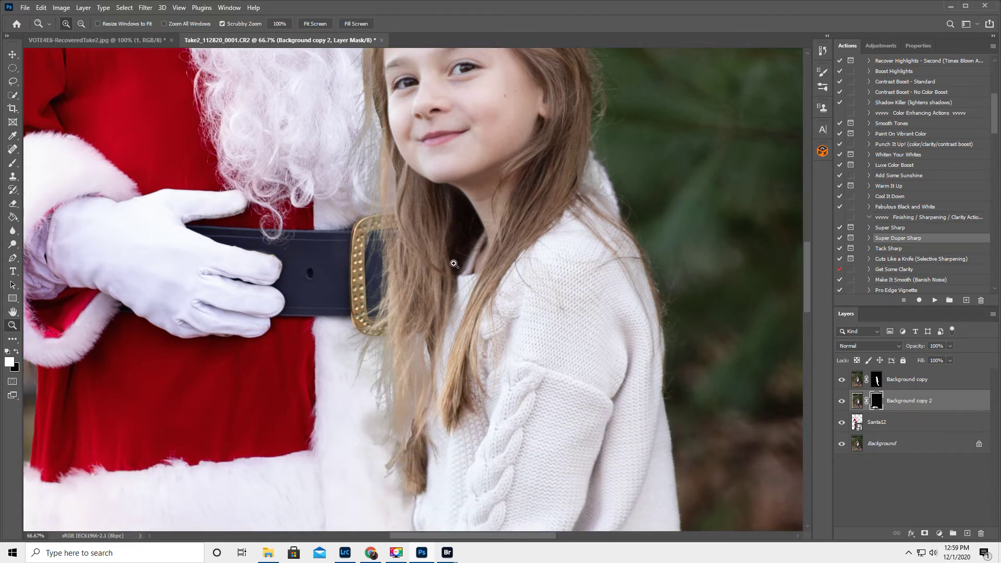
scroll(454, 264, down, 2)
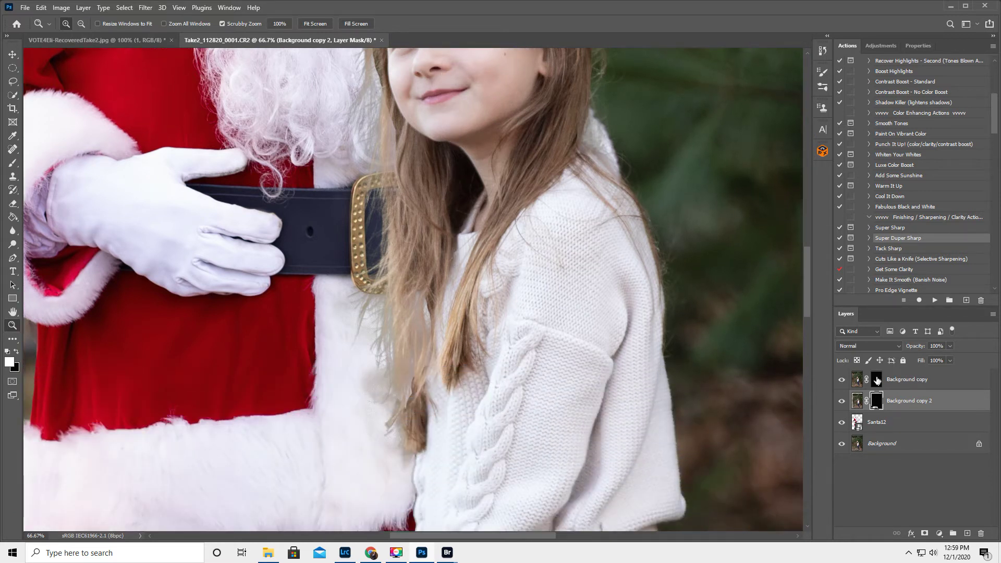
Target the Background copy mask and choose the 1048 px hair brush from Hair_Brushes_set_2, reduced to 300 px.
click(877, 380)
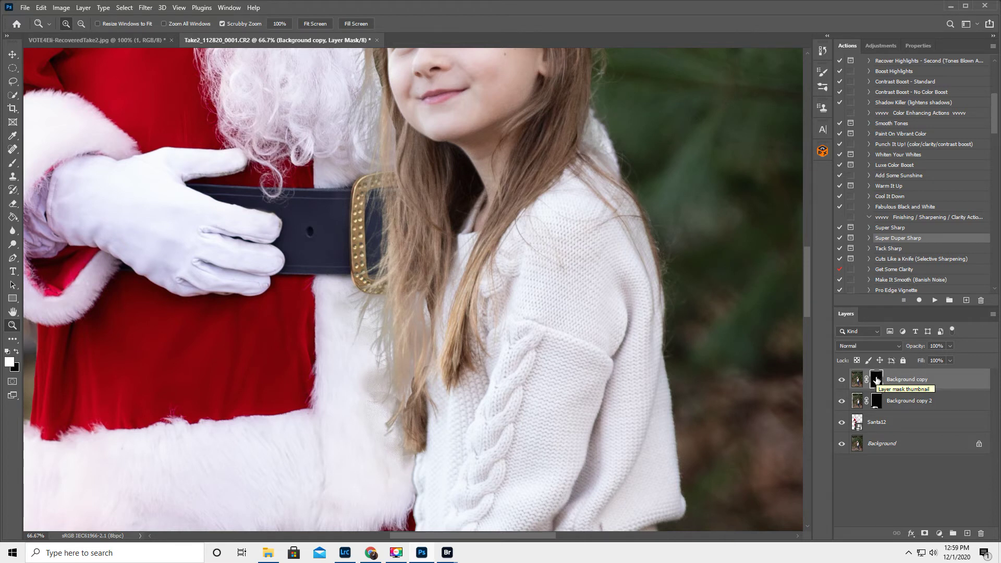
click(12, 164)
right_click(421, 265)
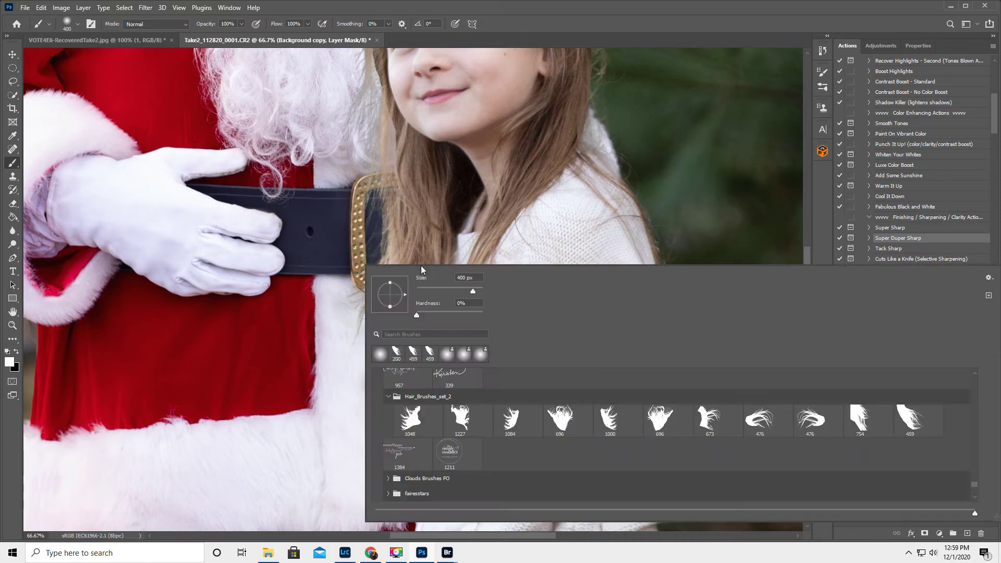
click(411, 418)
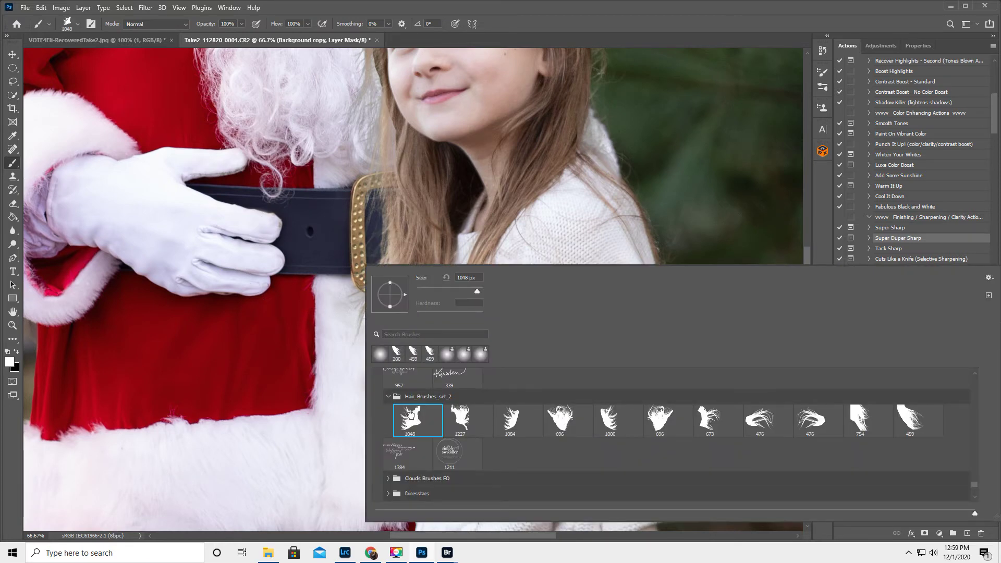
click(517, 6)
key(bracketleft)
key(bracketleft)
key(bracketleft)
key(bracketleft)
key(bracketleft)
key(bracketleft)
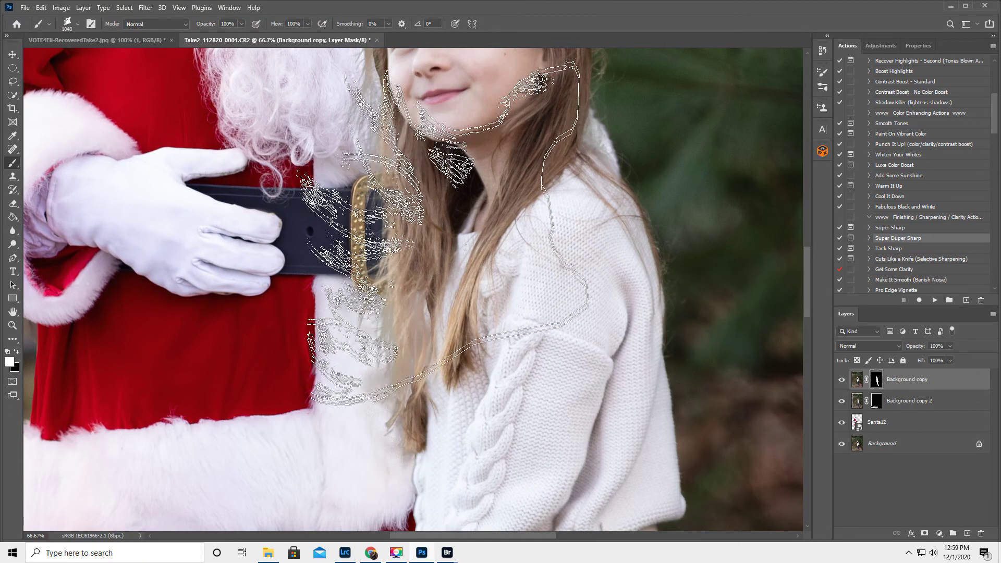
key(bracketleft)
key(bracketleft)
key(bracketleft)
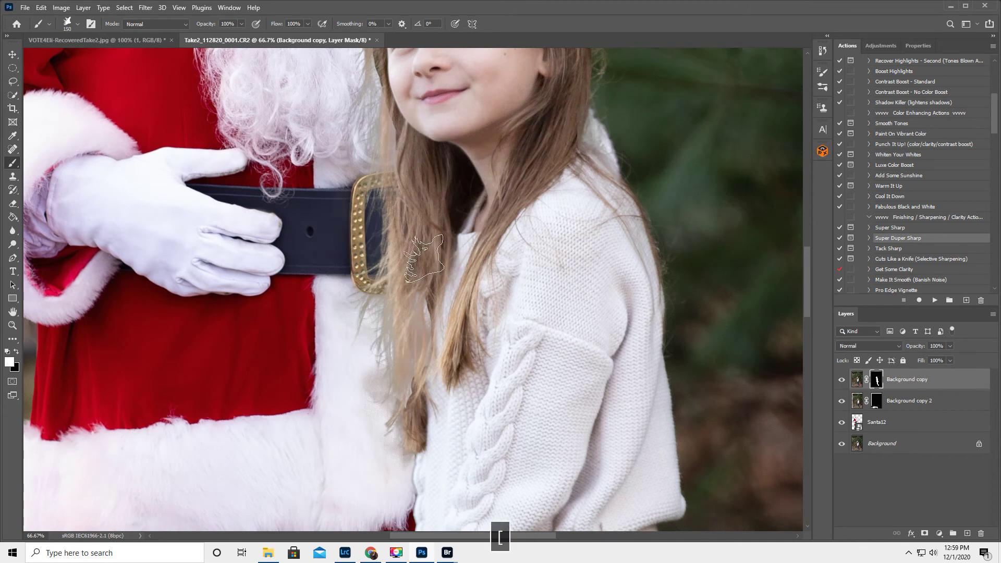
key(bracketright)
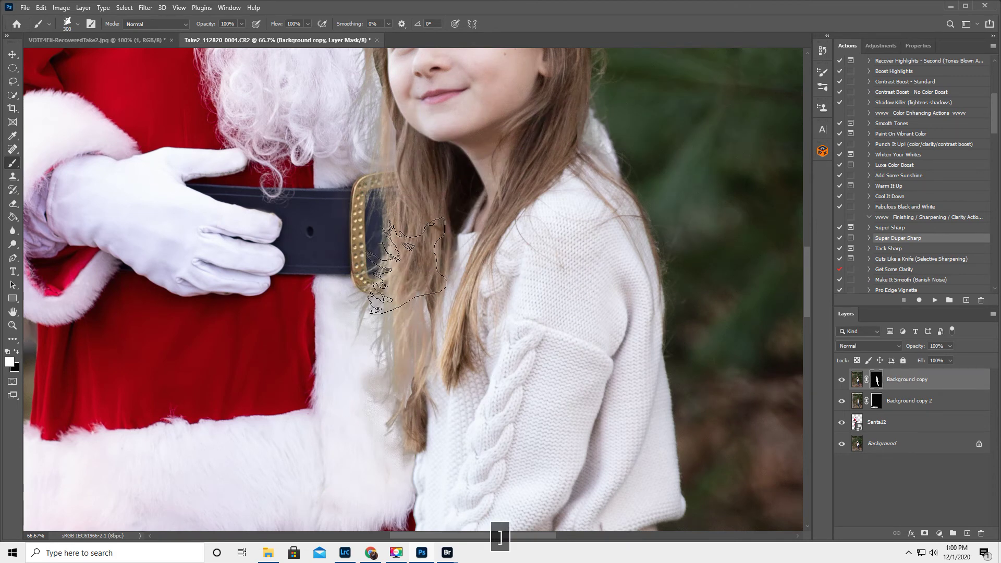
Try painting white hair-brush strokes along the edge of the girl's hair beside Santa's belt, and undo them.
mouse_move(423, 303)
mouse_down()
mouse_move(427, 357)
mouse_move(412, 358)
mouse_move(432, 409)
mouse_move(439, 345)
mouse_move(425, 213)
mouse_move(413, 215)
mouse_move(475, 253)
mouse_up()
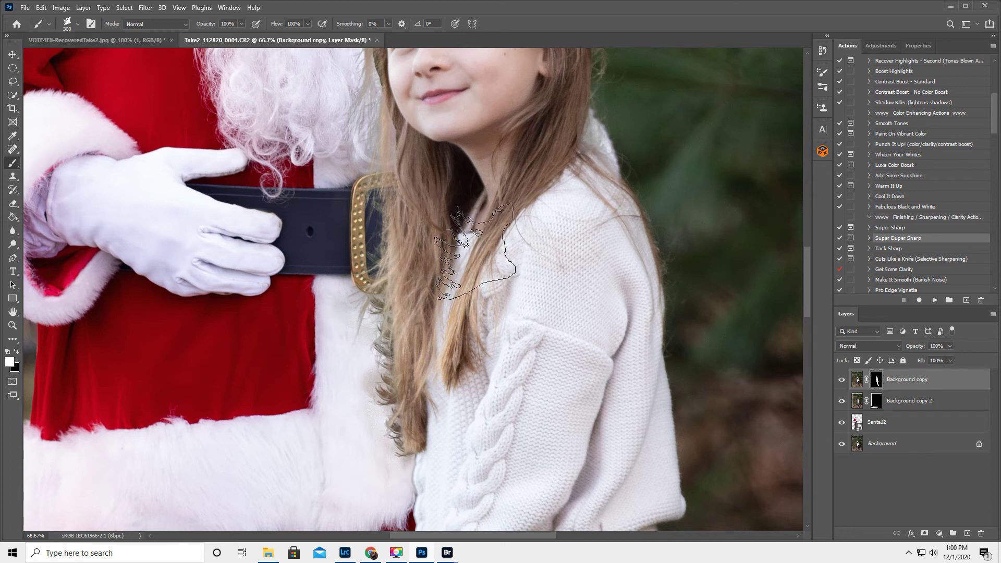
key(ctrl+z)
key(ctrl+z)
key(ctrl+z)
key(ctrl+z)
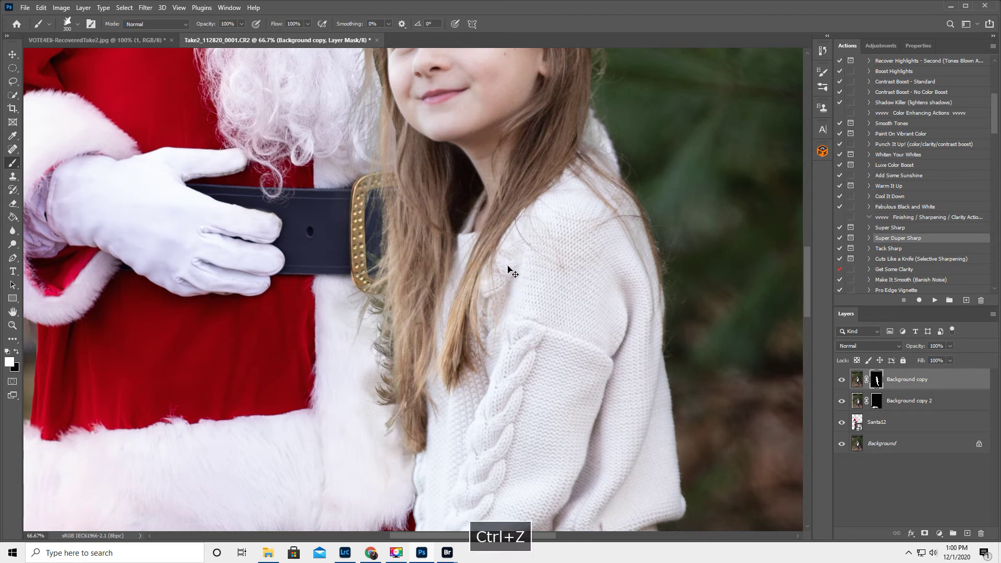
key(ctrl+z)
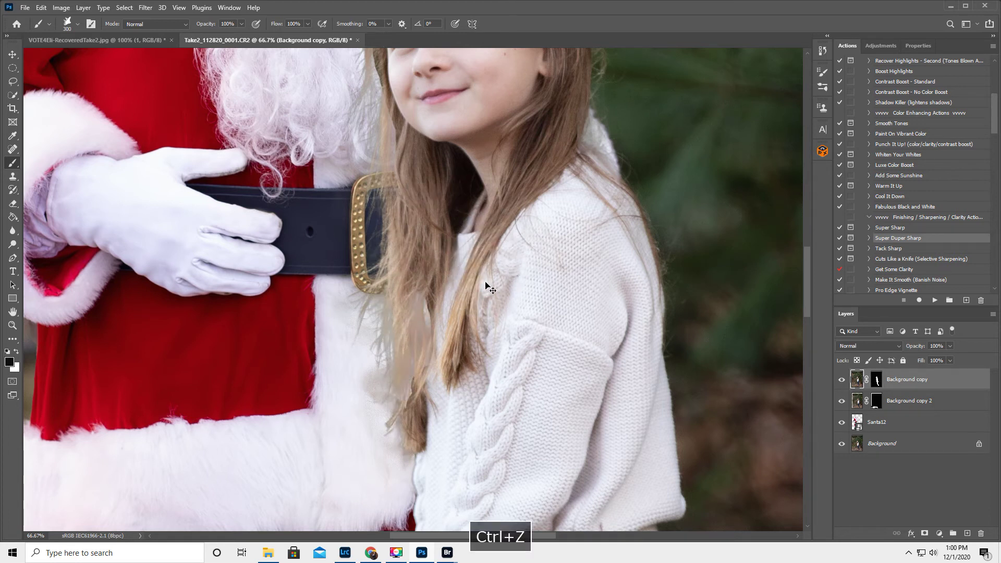
Enlarge the hair brush to 600 px and rotate its tip to 57°.
key(bracketright)
key(bracketright)
key(bracketright)
key(Right)
key(Right)
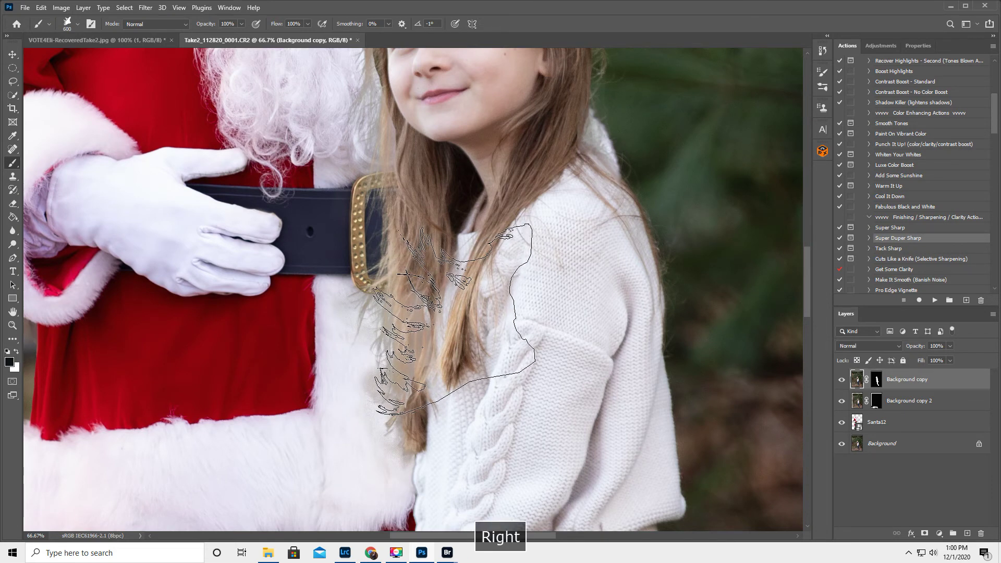
key(Left)
key(Left)
key(Left)
key(Left)
key(Left)
key(Left)
key(Left)
key(Left)
key(Left)
key(Left)
key(Left)
key(Left)
key(Left)
key(Left)
key(Left)
key(Left)
key(Left)
key(Left)
key(Left)
key(Left)
key(Left)
key(Left)
key(Left)
key(Left)
key(Left)
key(Left)
key(Left)
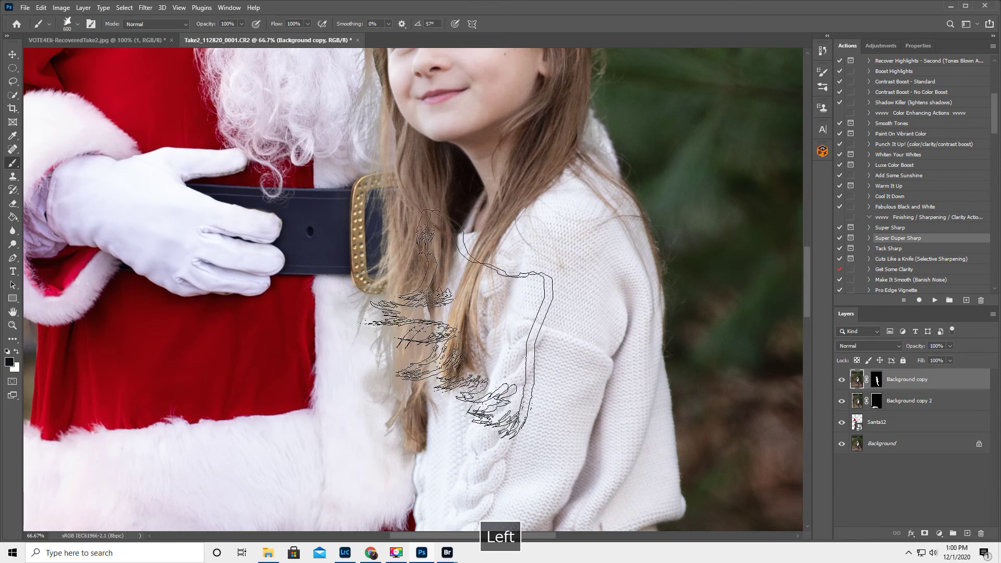
Undo a black stamp on the Background copy image, target its mask, and stamp white strands along the hair edge, undoing the last stroke.
click(451, 323)
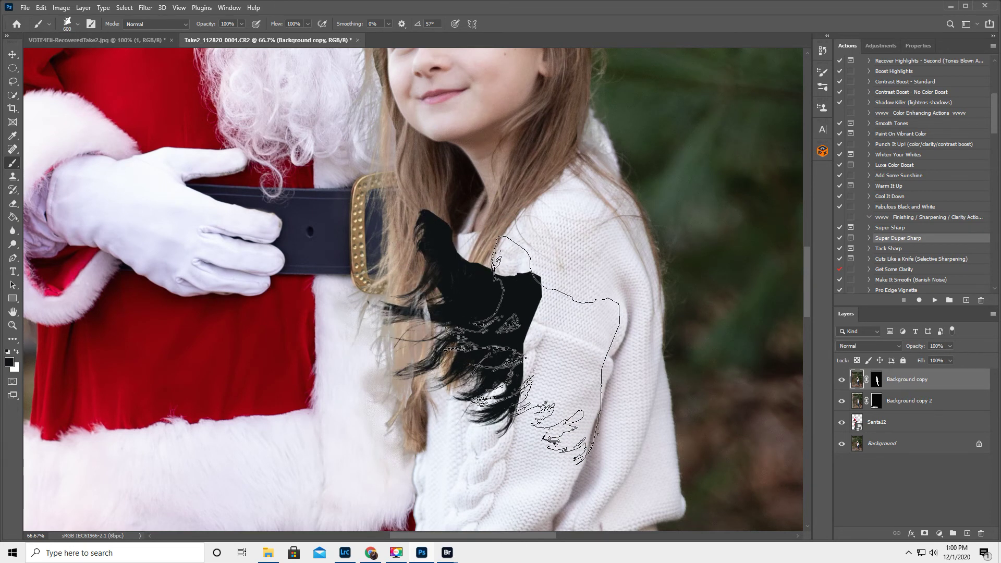
key(ctrl+z)
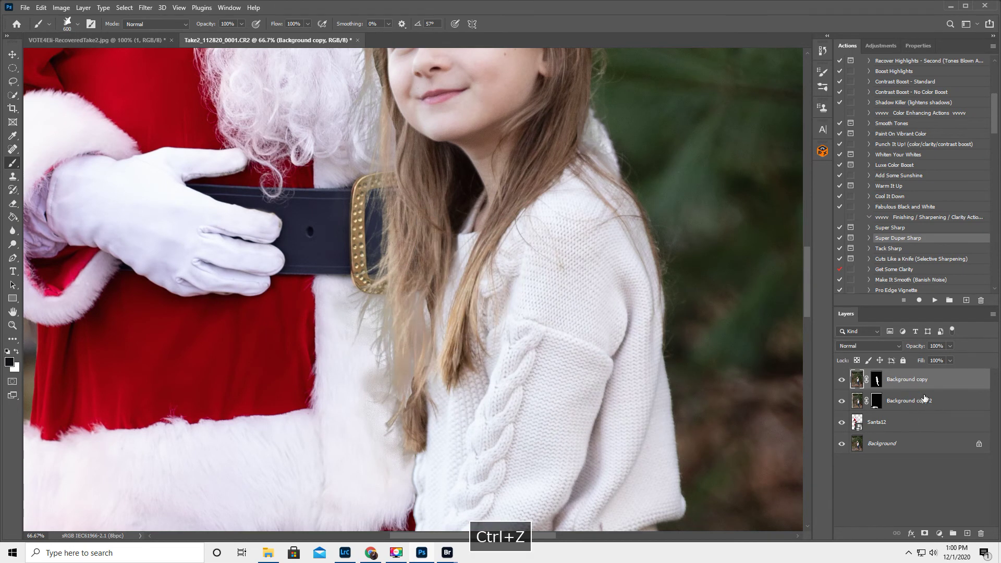
click(879, 380)
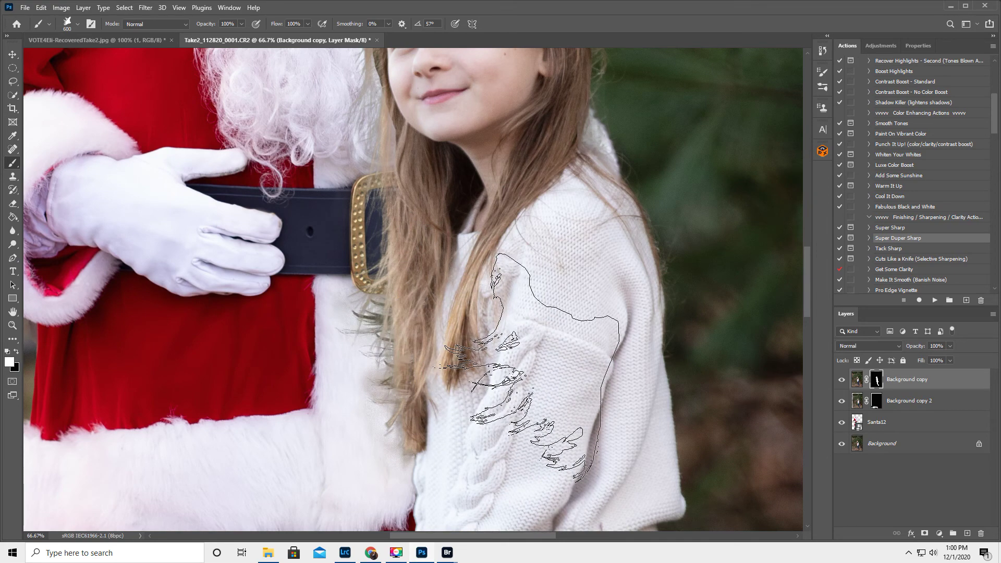
key(ctrl+z)
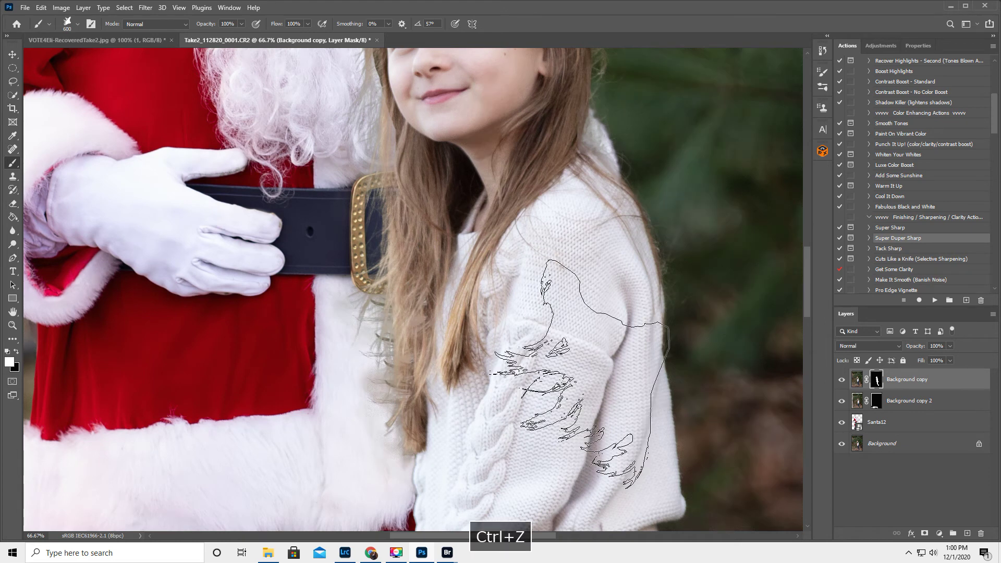
Set the hair brush to 200 px at a 43° angle and paint white strands along the girl's hair edge below Santa's belt.
key(bracketleft)
key(bracketleft)
key(bracketleft)
key(bracketleft)
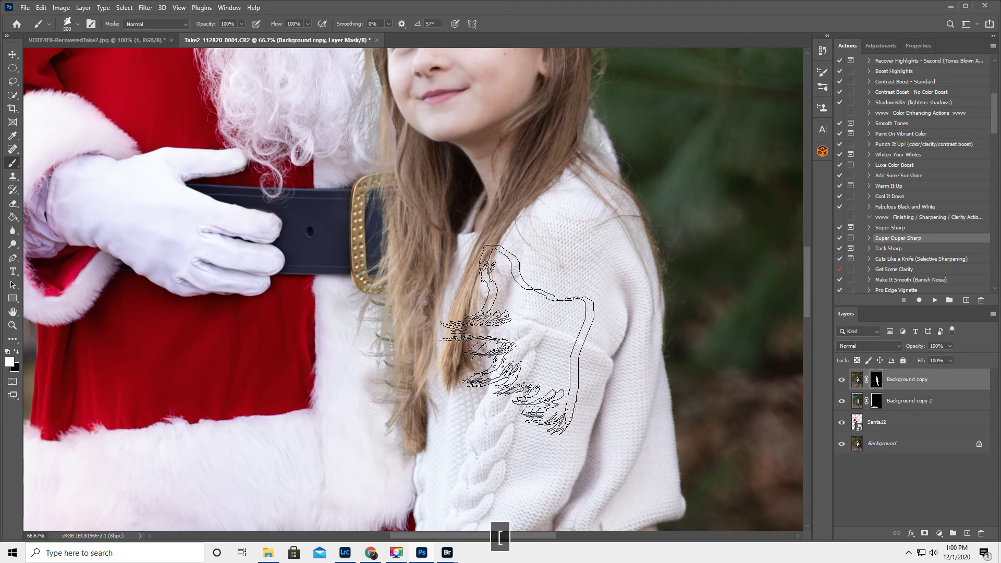
key(bracketleft)
key(bracketleft)
key(bracketleft)
key(bracketleft)
key(bracketleft)
key(bracketleft)
key(bracketleft)
key(bracketleft)
key(bracketright)
key(bracketright)
key(bracketright)
key(bracketright)
key(bracketright)
key(bracketright)
key(bracketright)
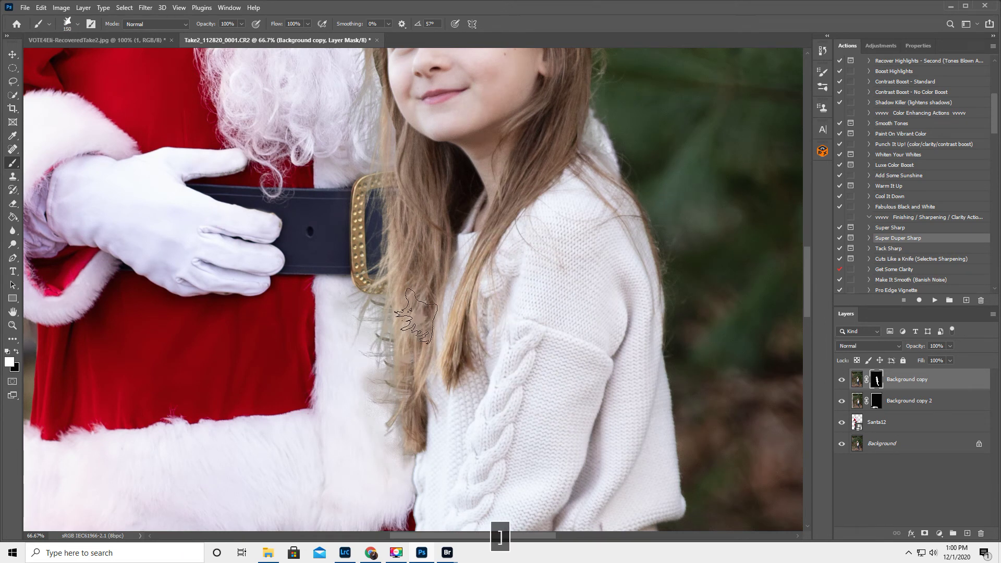
key(Right)
key(Right)
key(Right)
key(Right)
key(Right)
key(Right)
key(Right)
key(Right)
key(Right)
key(Right)
key(Right)
key(Right)
key(Right)
key(Right)
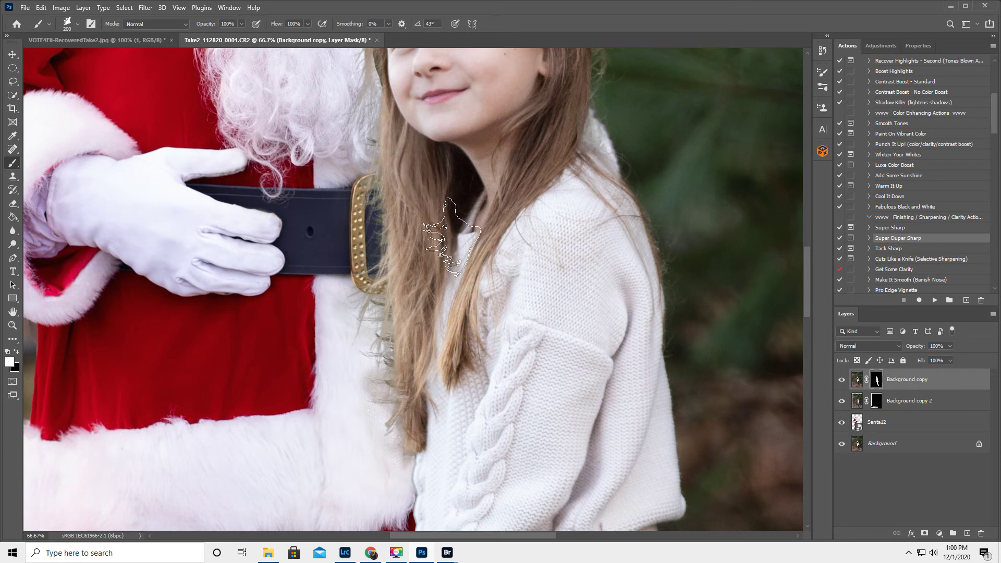
Choose the 459 px brush from Hair_Brushes_set_2, flip its tip horizontally, and paint white strands along the hair edge on the mask.
right_click(454, 241)
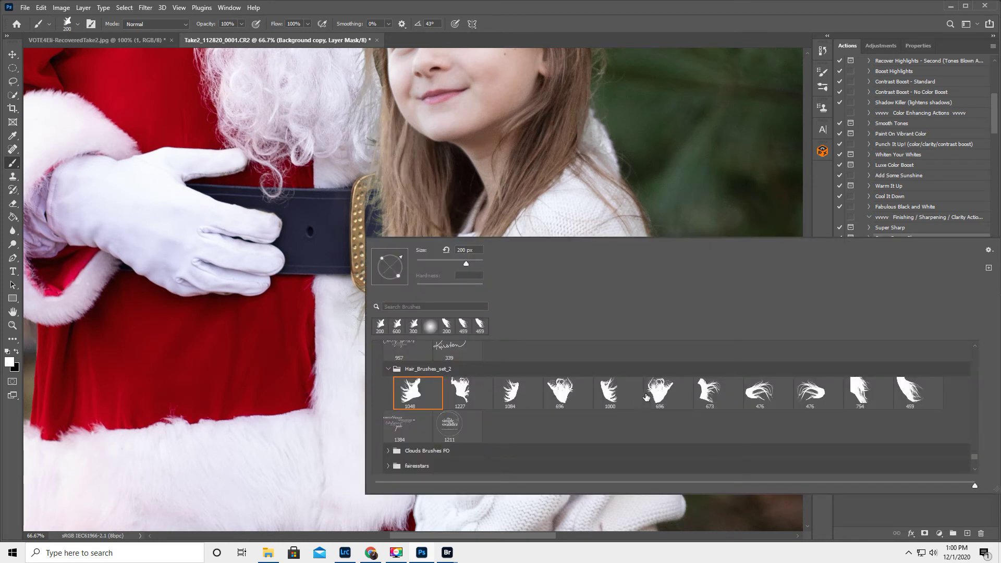
click(913, 391)
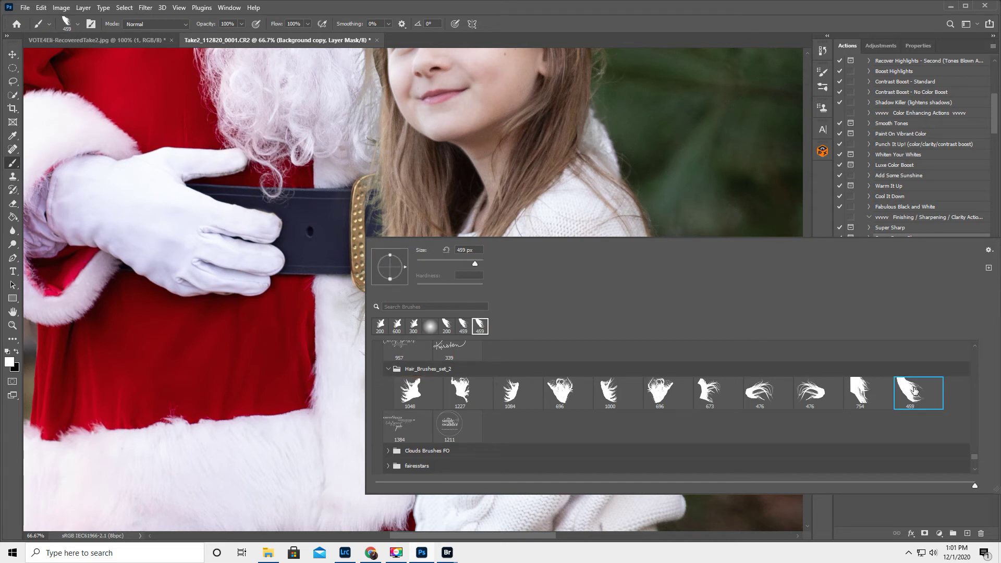
click(580, 7)
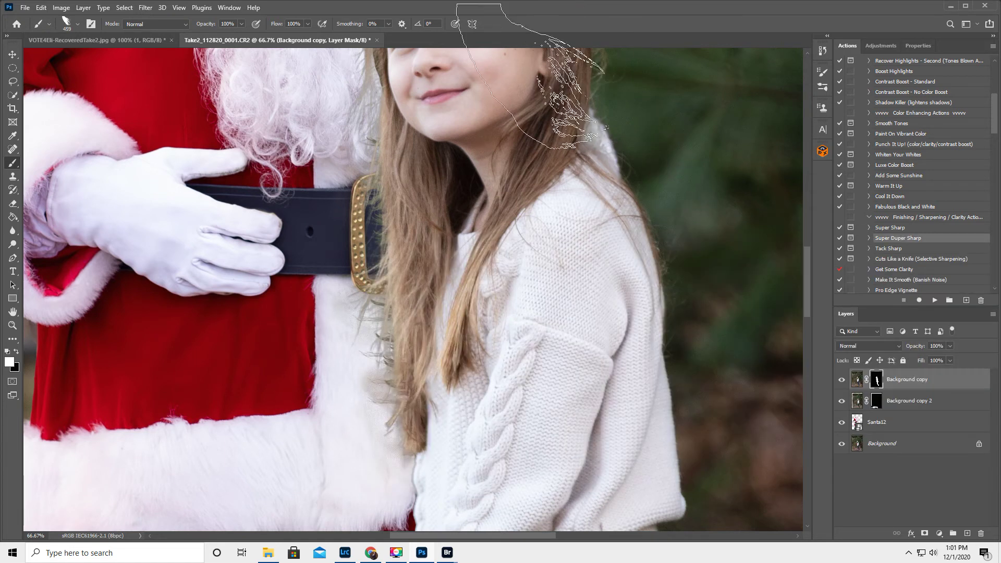
click(822, 87)
click(637, 66)
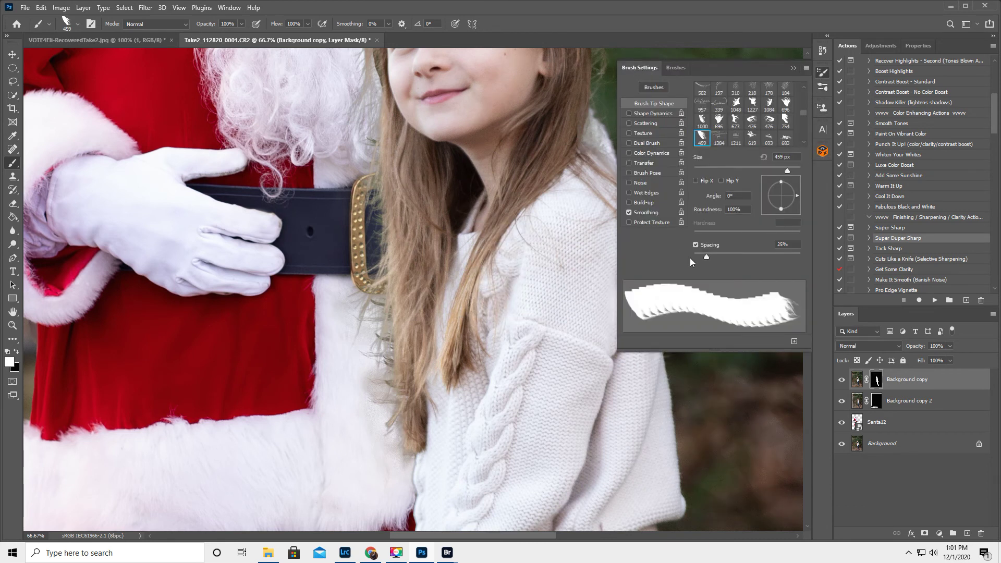
click(695, 180)
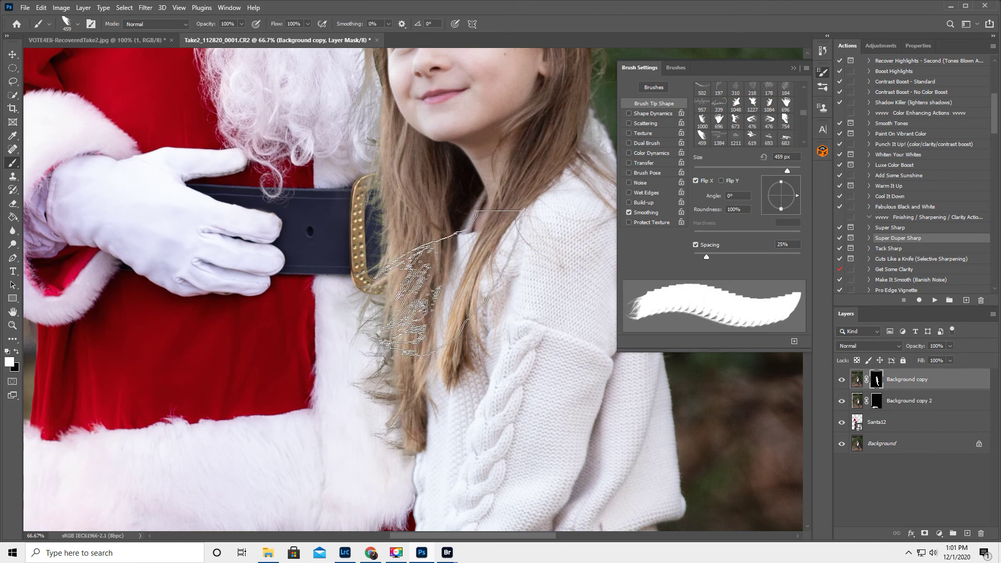
click(794, 67)
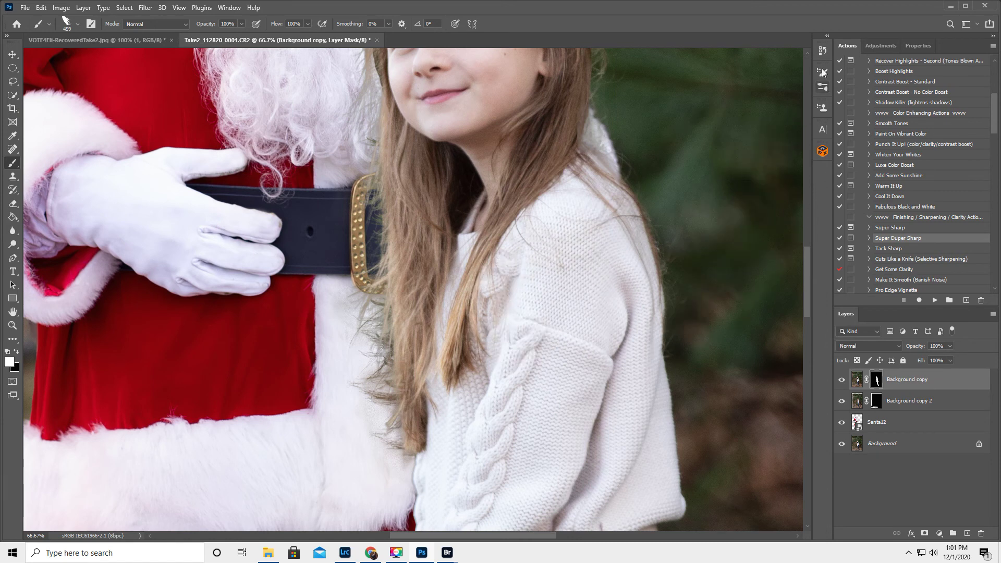
click(225, 9)
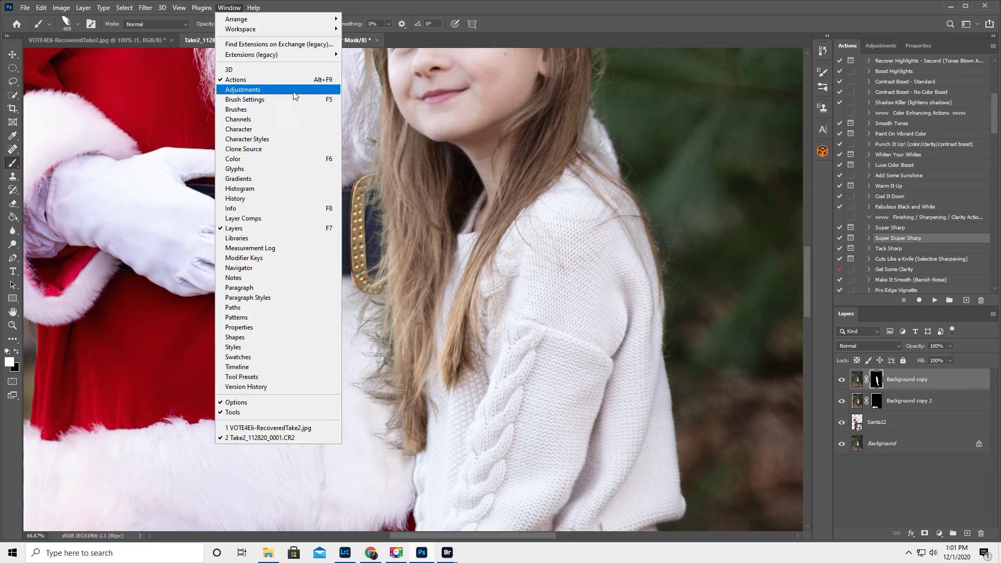
click(487, 8)
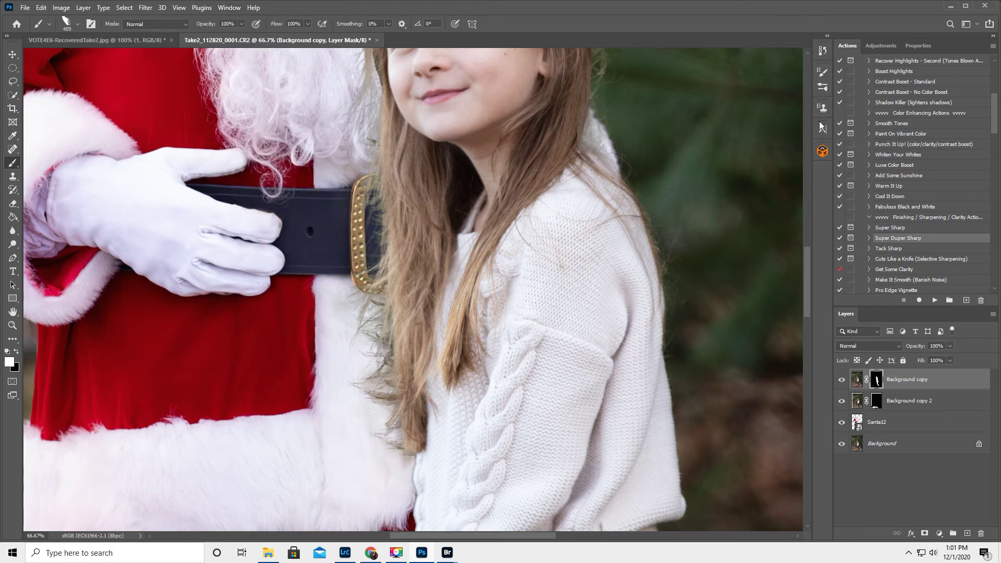
Compare the composite with and without the Background copy layer, and examine the painted hair edge against the full image and at closer range.
click(842, 380)
click(842, 380)
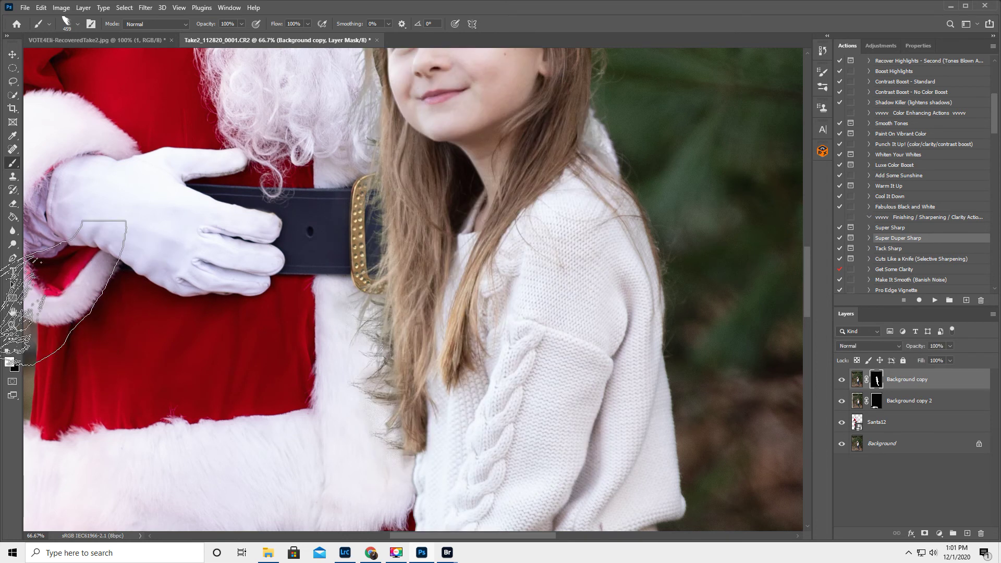
click(13, 325)
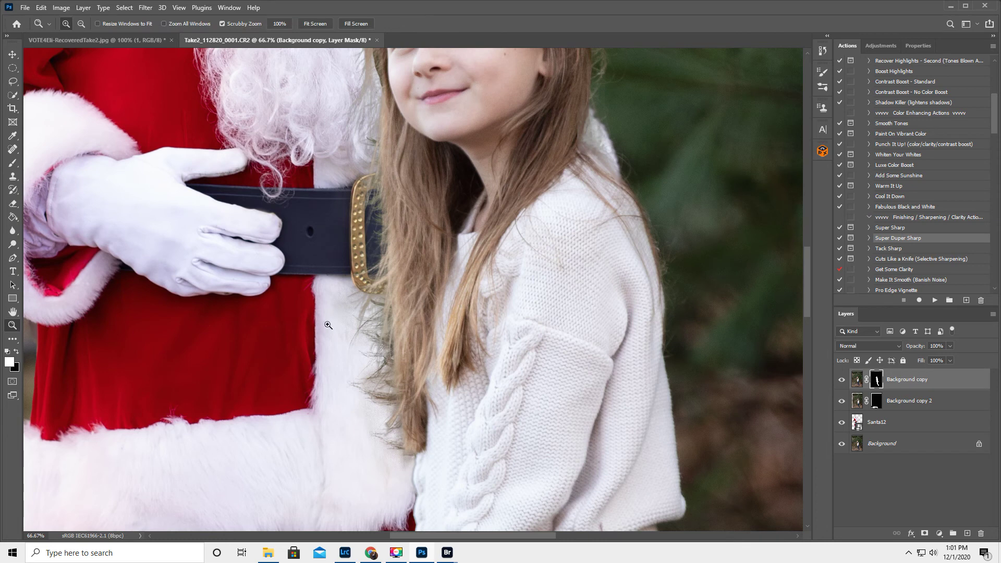
alt+click(430, 295)
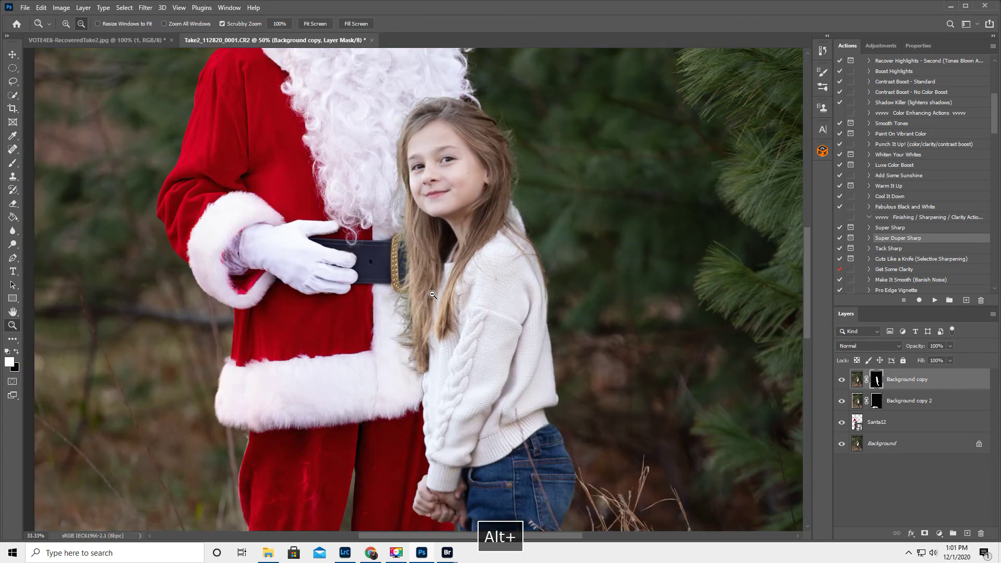
alt+click(442, 308)
alt+click(443, 309)
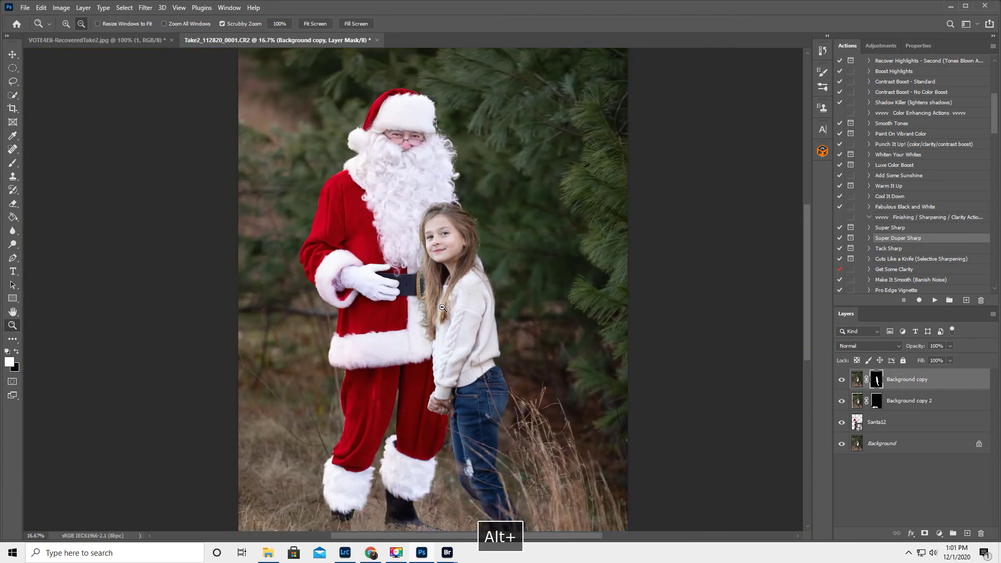
alt+click(444, 308)
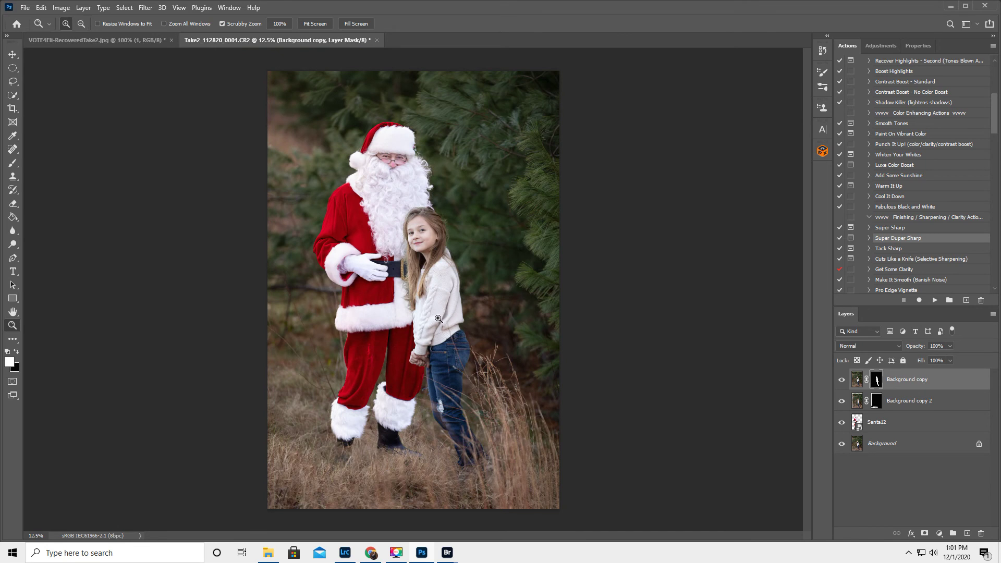
click(413, 292)
click(413, 291)
click(410, 290)
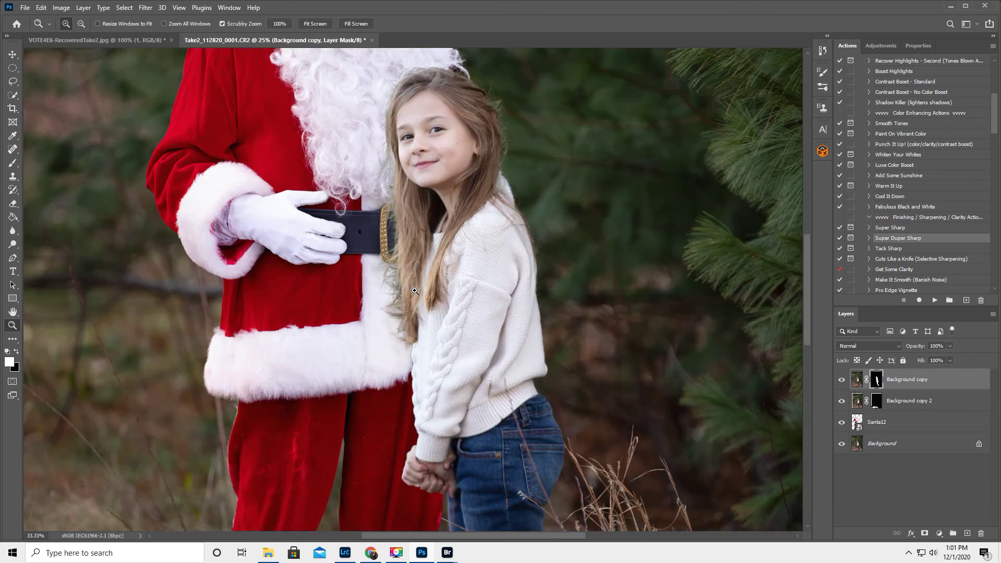
click(407, 289)
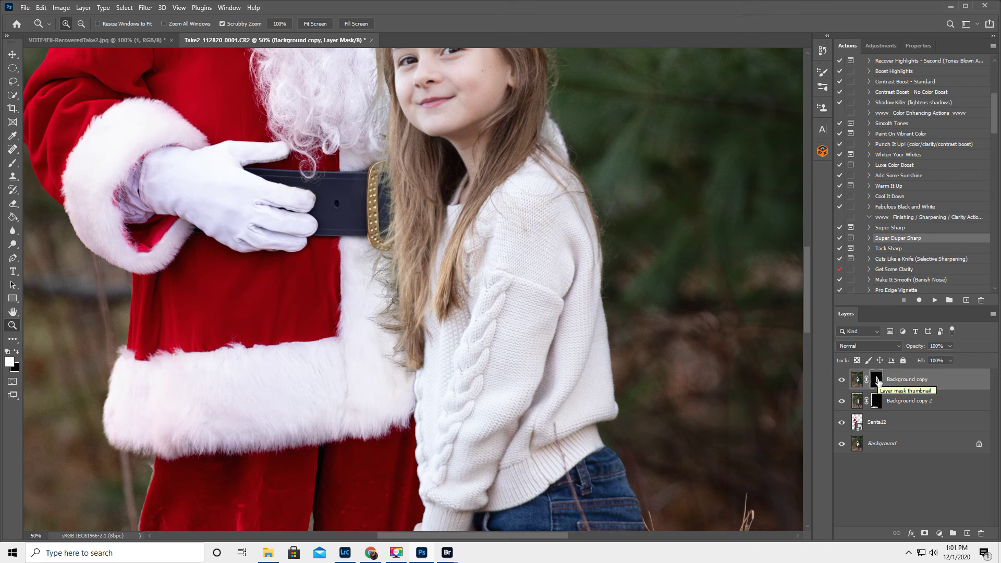
Switch the Brush tool to the soft round tip and reduce it to 175 px.
click(13, 163)
right_click(259, 312)
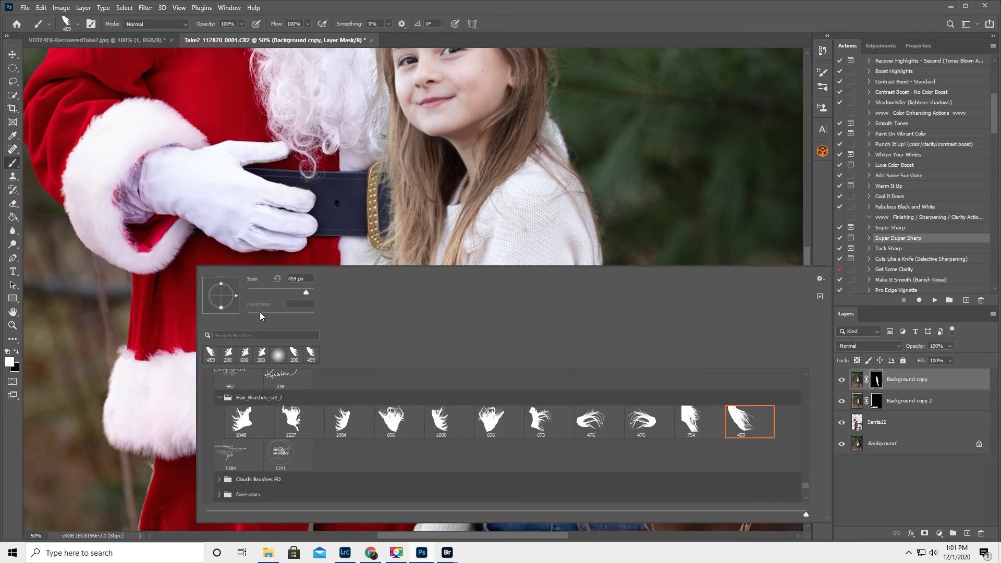
click(275, 355)
click(316, 7)
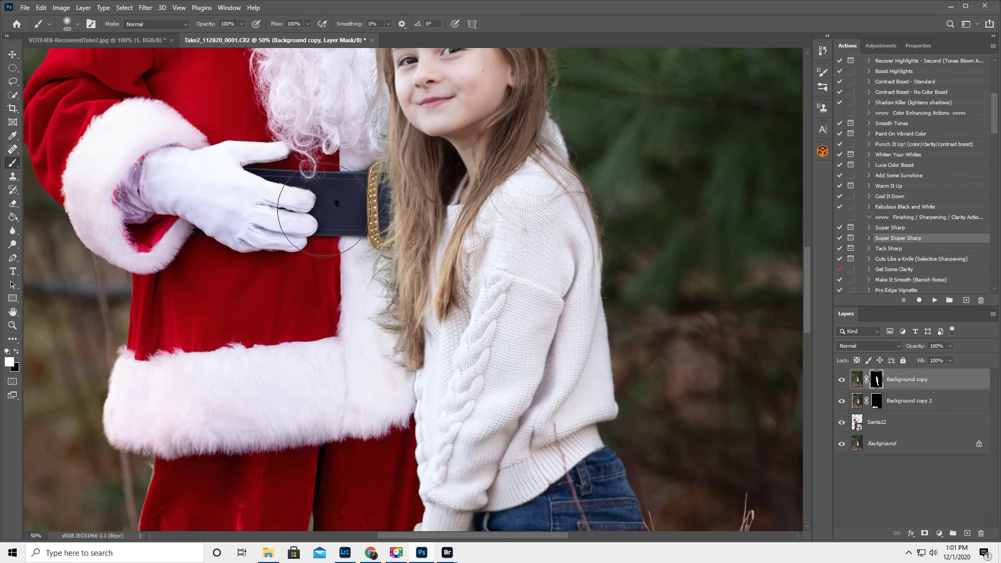
key(bracketleft)
key(bracketleft)
key(bracketleft)
key(bracketleft)
key(bracketleft)
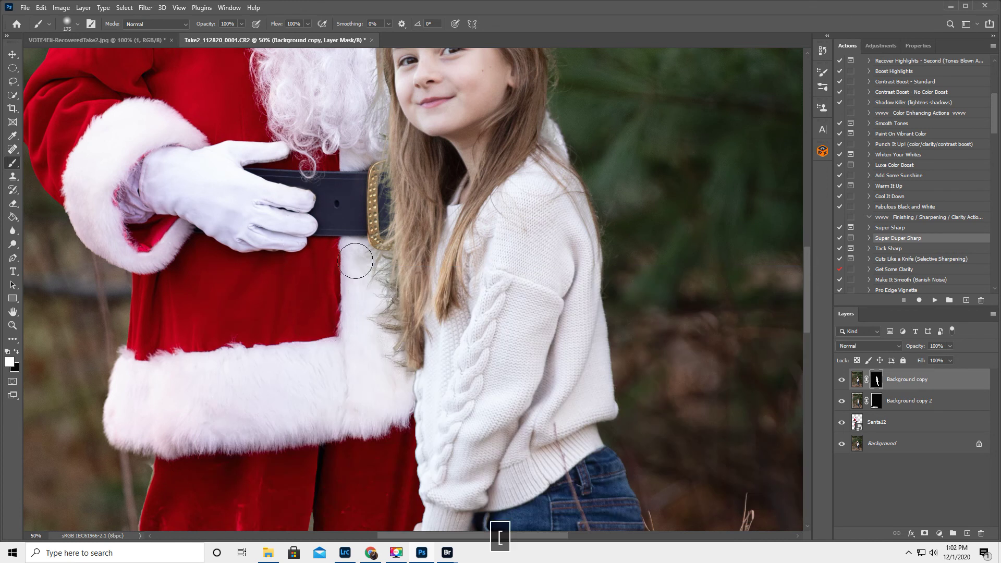
Dab white on the Background copy mask below Santa's belt buckle, try painting black down the fur trim, and undo the black strokes.
click(361, 254)
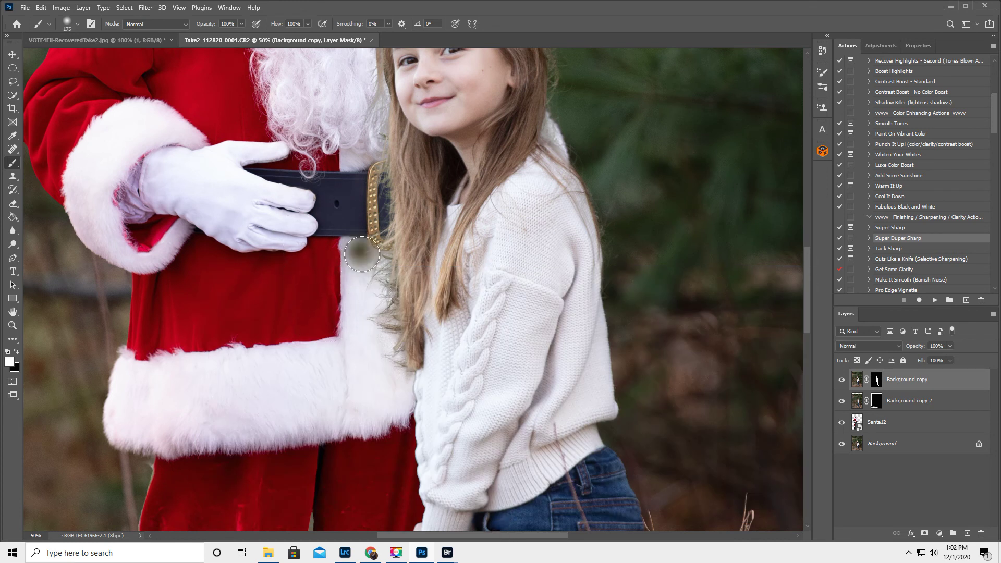
key(x)
mouse_move(361, 254)
mouse_down()
mouse_move(349, 333)
mouse_move(440, 436)
mouse_move(404, 433)
mouse_up()
key(x)
key(x)
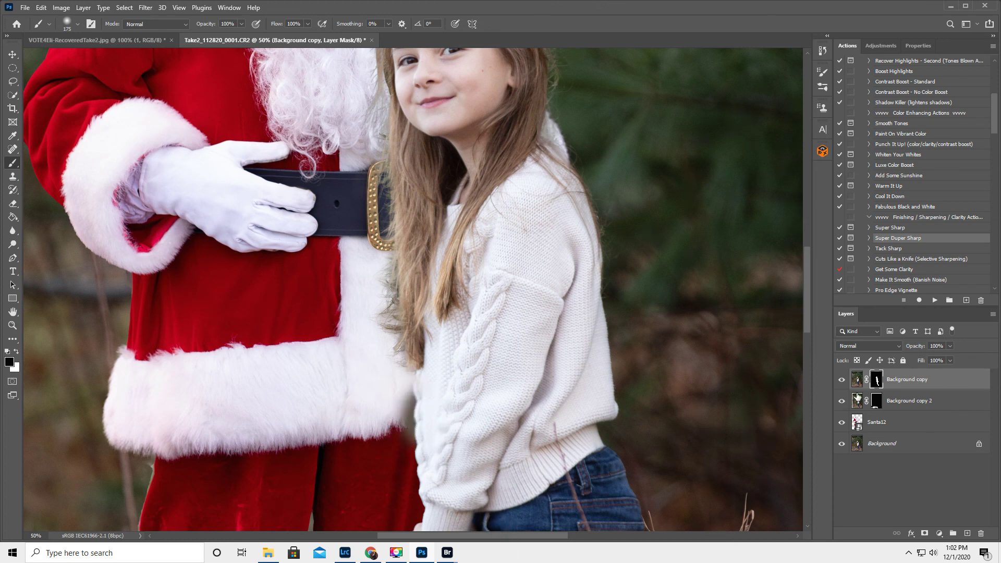
key(ctrl+z)
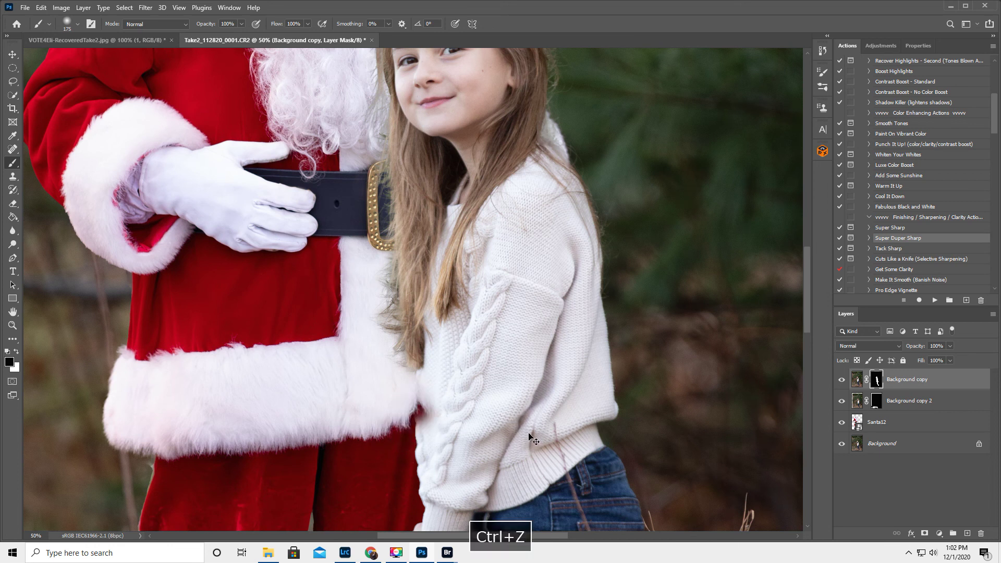
key(ctrl+z)
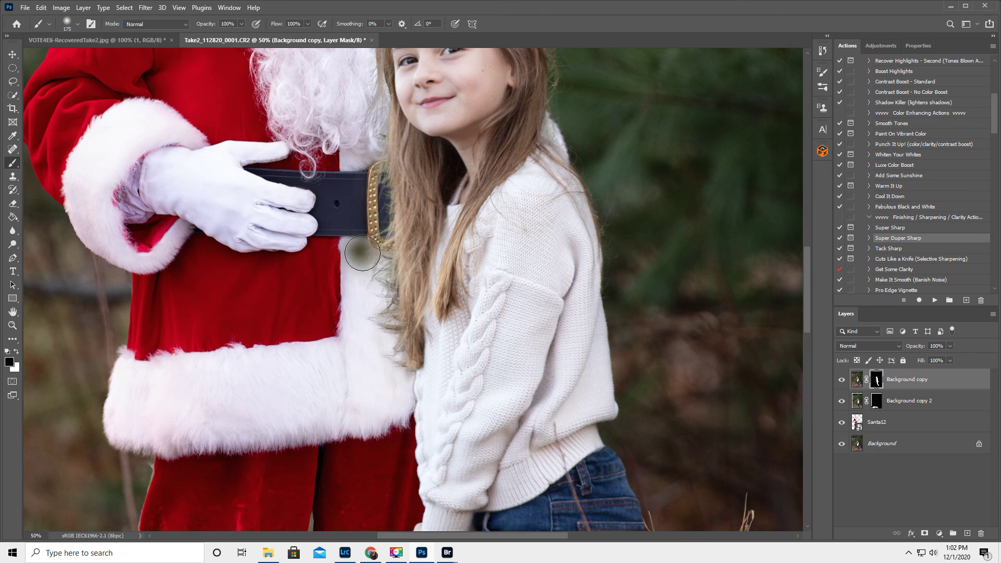
Paint black on the Background copy mask over the spot in the fur trim below the belt buckle, and check the whole composite.
click(362, 256)
drag(360, 246, 357, 282)
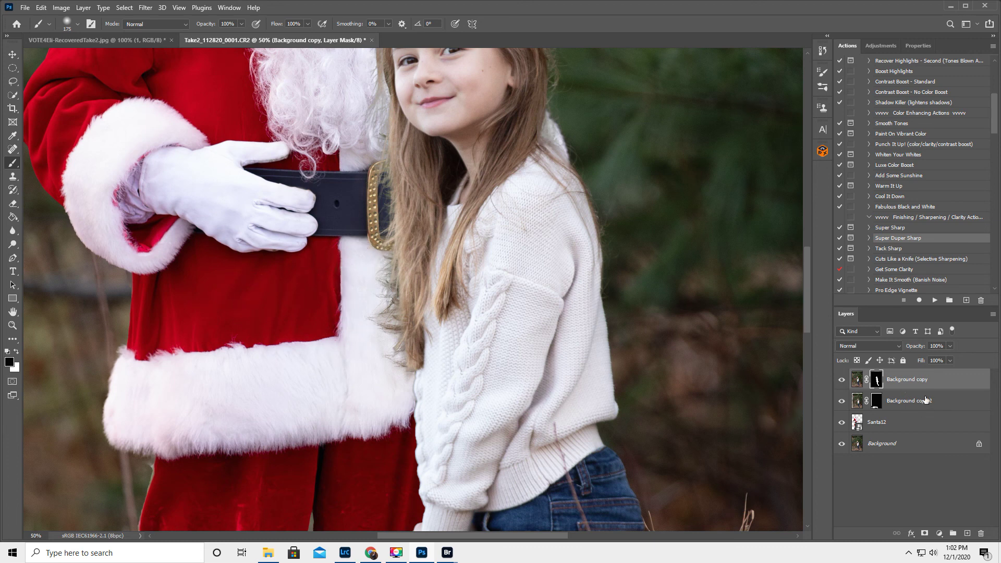
click(13, 325)
alt+click(284, 313)
alt+click(288, 308)
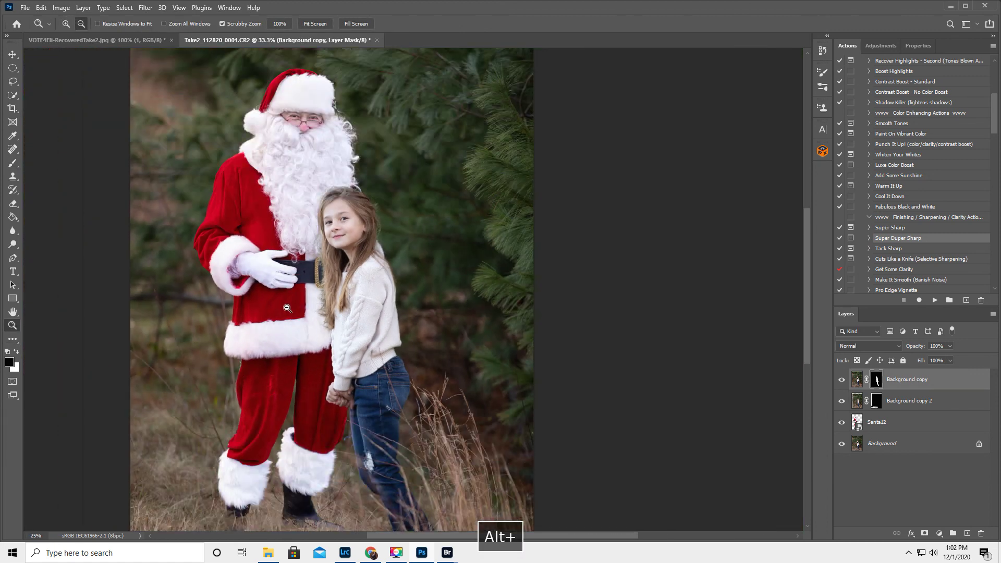
alt+click(288, 308)
alt+click(334, 316)
alt+click(384, 323)
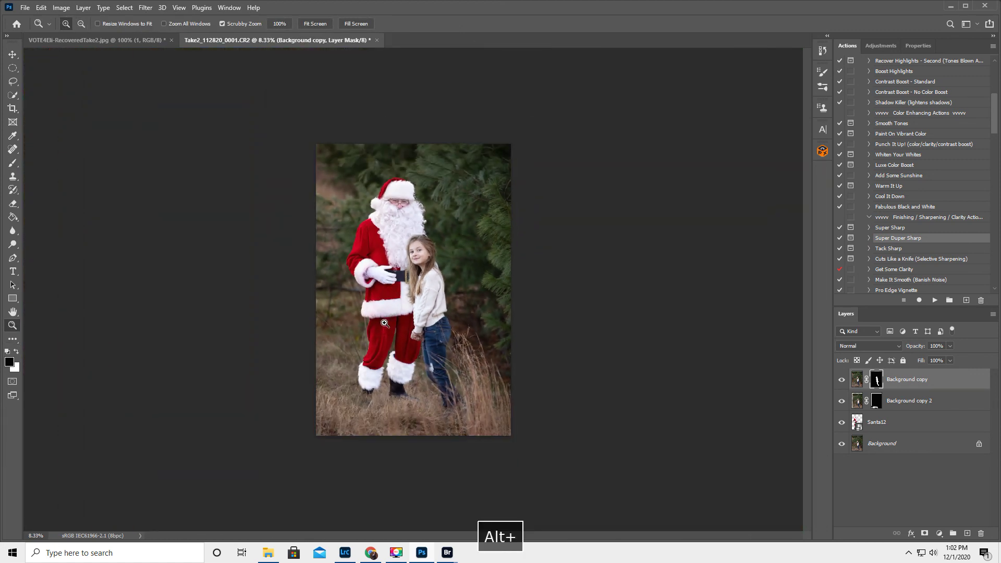